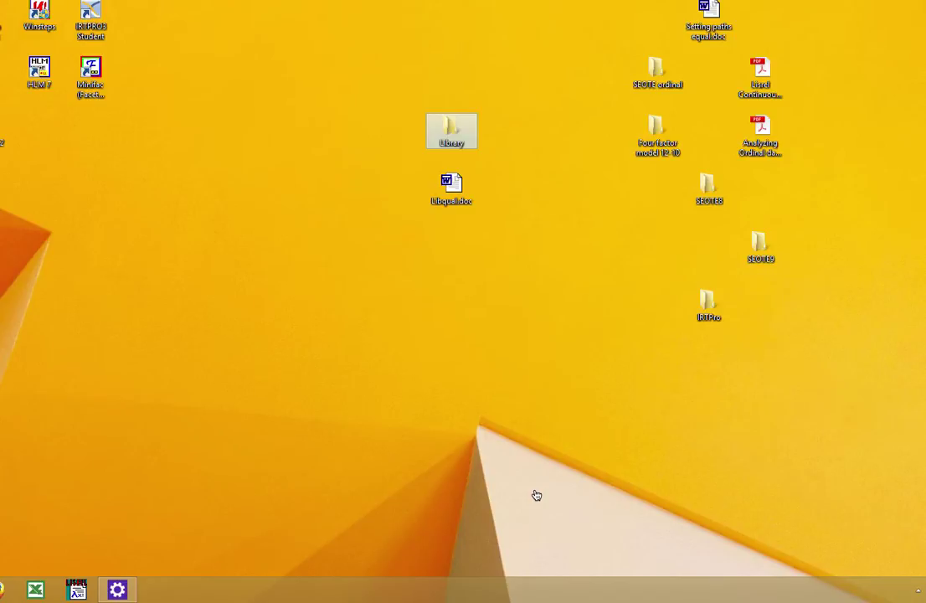
# Open Libqual.doc in Word and scroll to the table describing items Per01 through Per12.
pyautogui.doubleClick(451, 185)
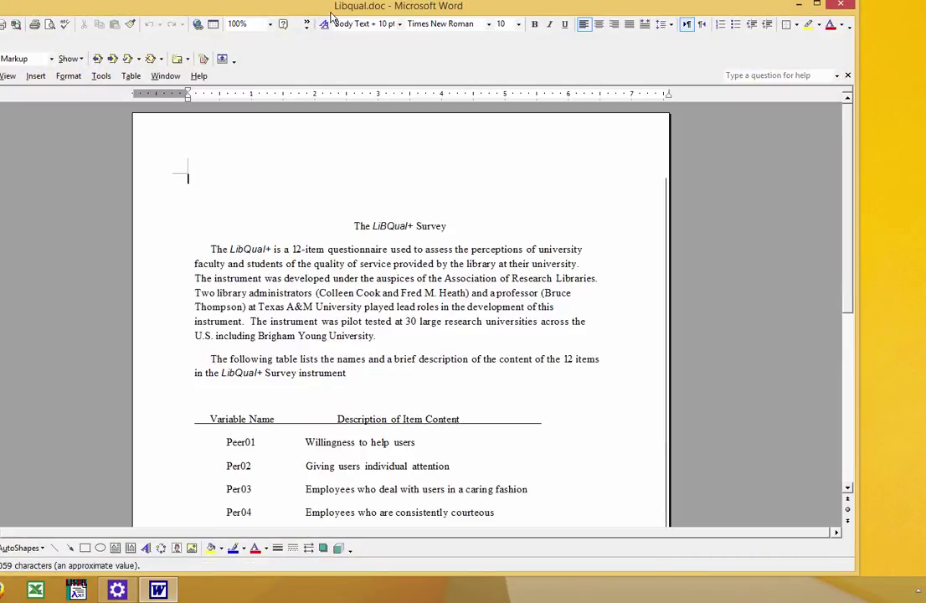
pyautogui.moveTo(331, 10); pyautogui.dragTo(367, 7)
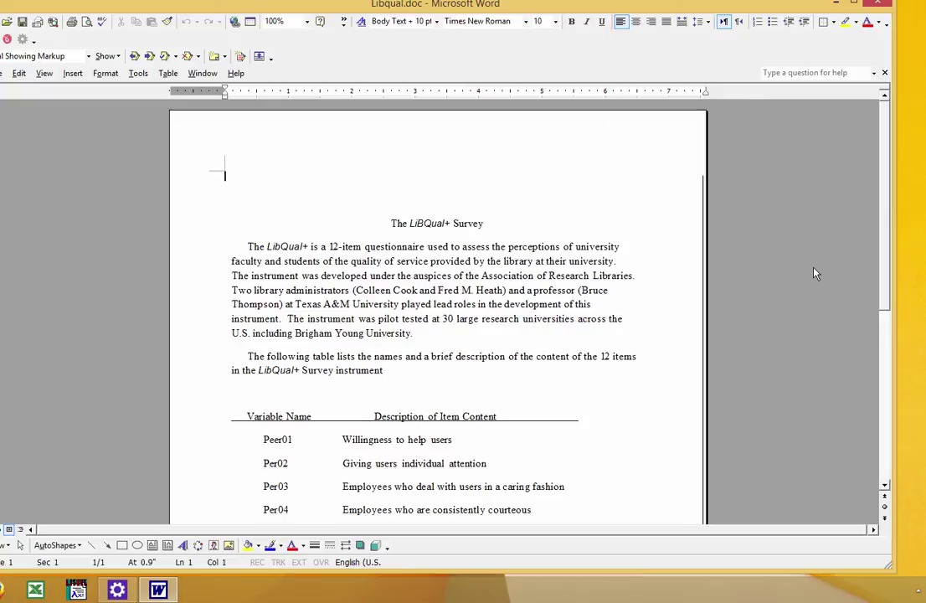
pyautogui.moveTo(885, 270); pyautogui.dragTo(884, 294)
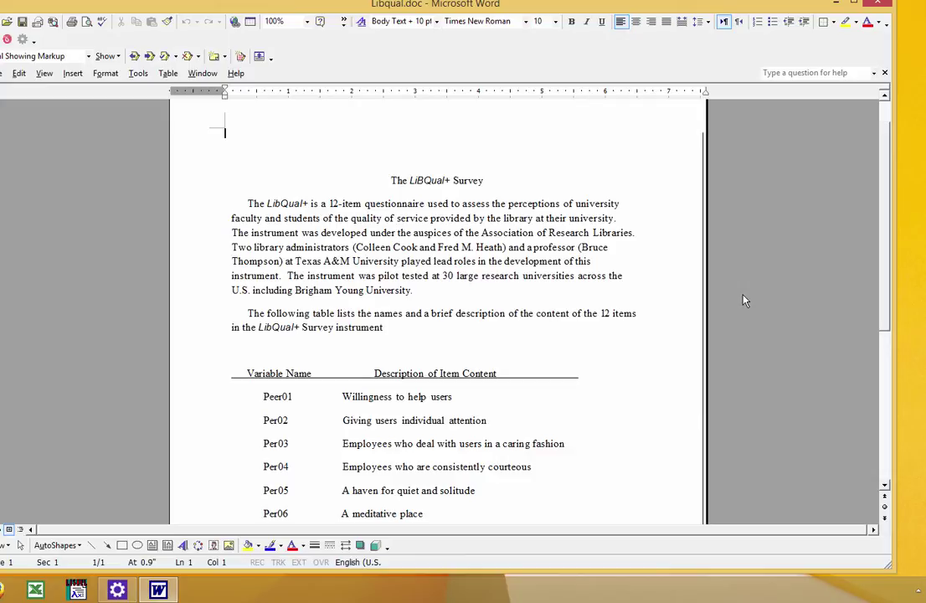
pyautogui.scroll(-2, 785, 328)
pyautogui.scroll(-1, 787, 329)
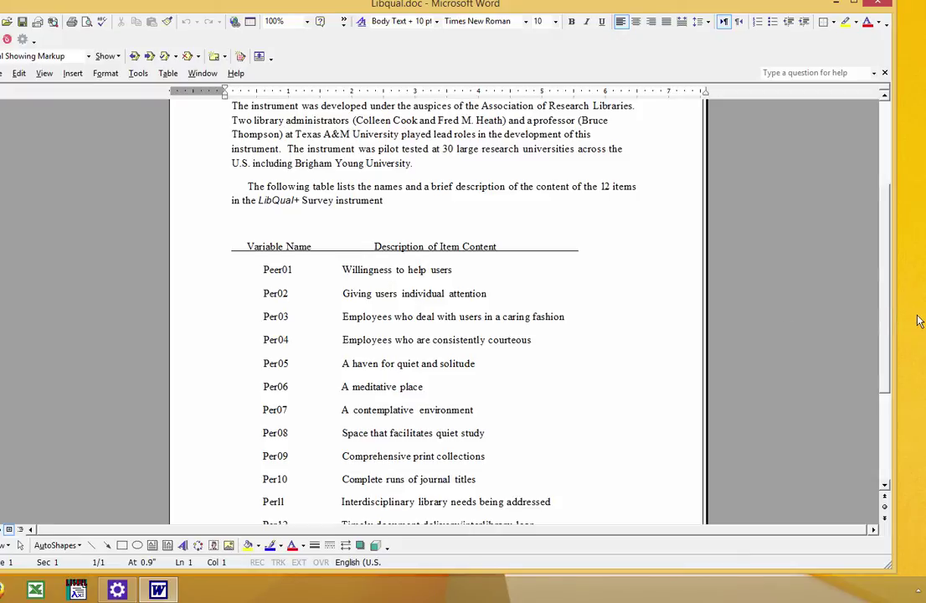
pyautogui.scroll(-1, 853, 321)
pyautogui.scroll(-1, 835, 320)
pyautogui.scroll(1, 825, 320)
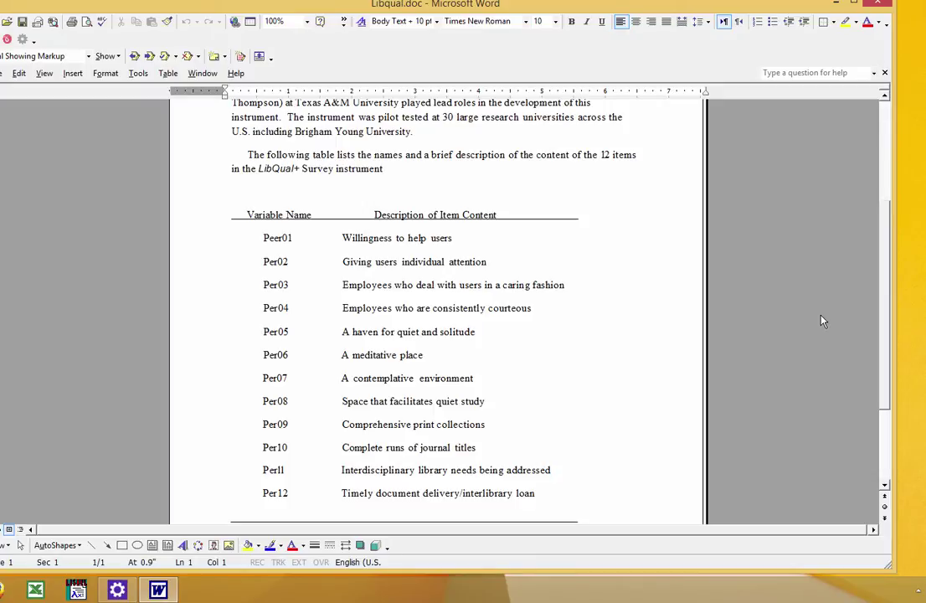
# Close Word, then launch LISREL 8.72 and move its window fully onto the screen.
pyautogui.hotkey('alt', 'F4')
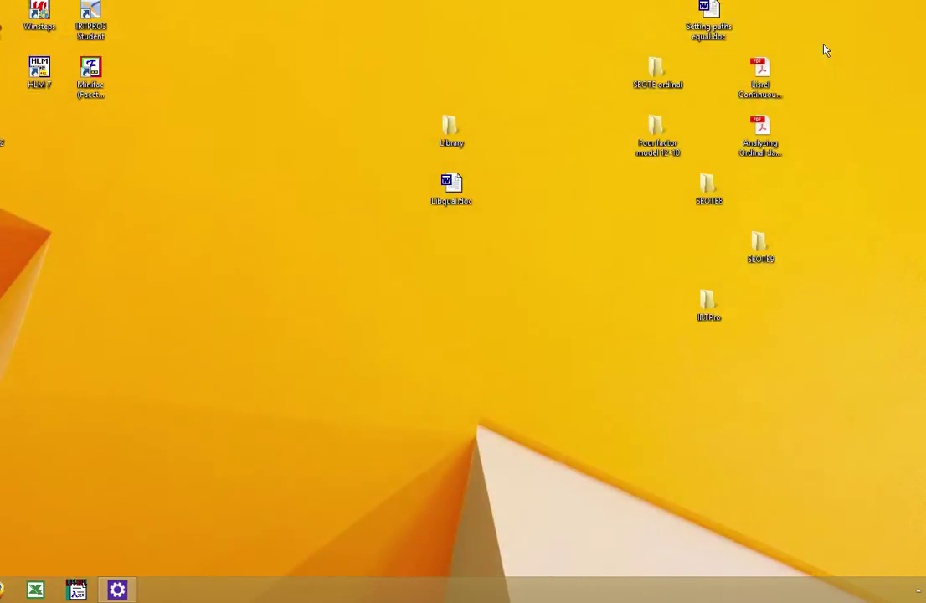
pyautogui.click(81, 589)
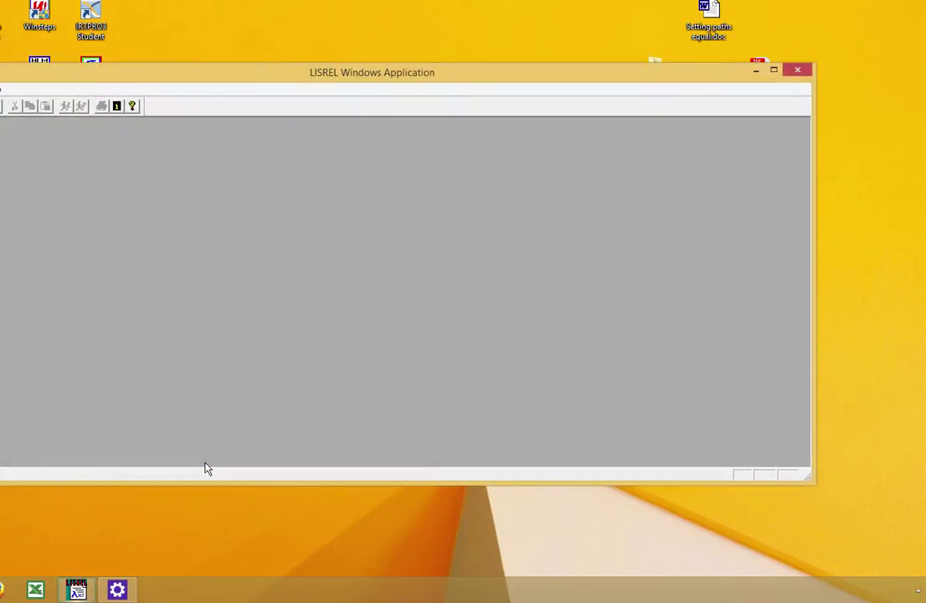
pyautogui.moveTo(400, 77); pyautogui.dragTo(490, 79)
pyautogui.click(32, 90)
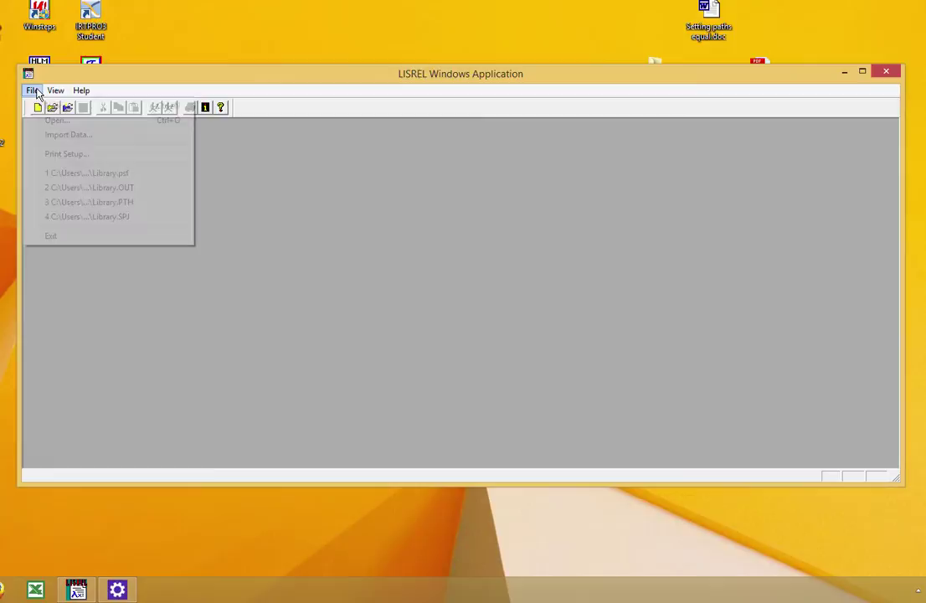
# Import Data: pick Library.sav from the Library folder as an SPSS Data File (*.sav).
pyautogui.click(56, 136)
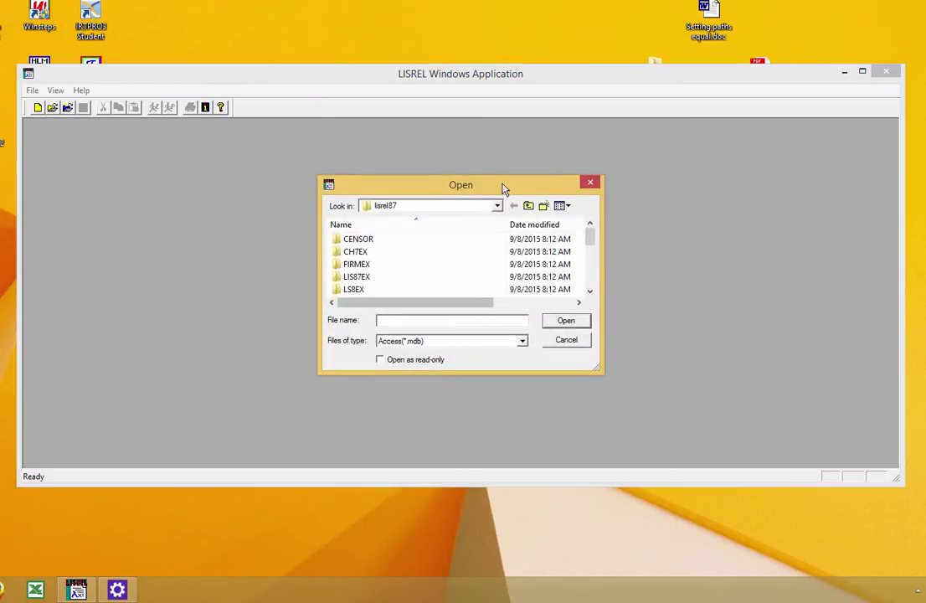
pyautogui.click(498, 206)
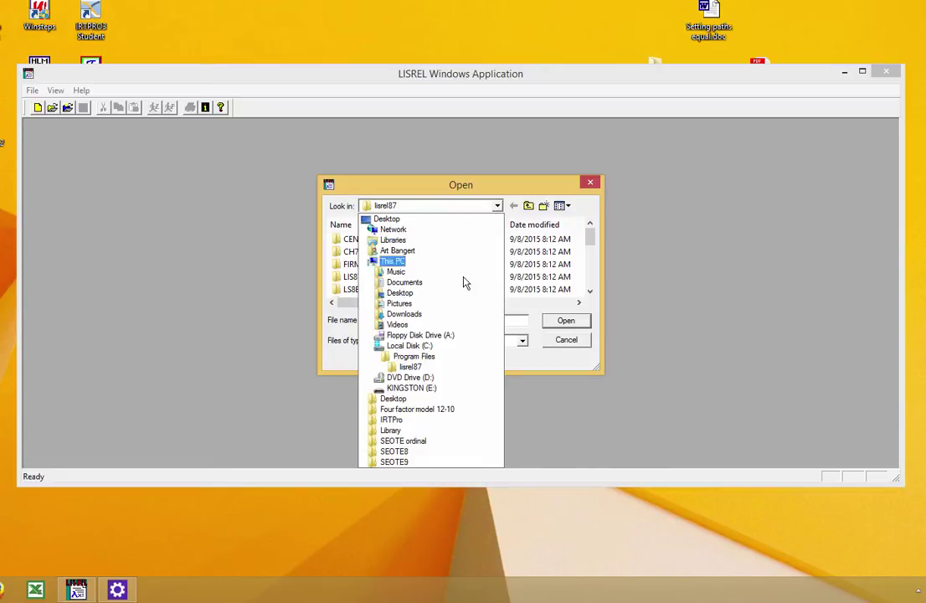
pyautogui.click(448, 436)
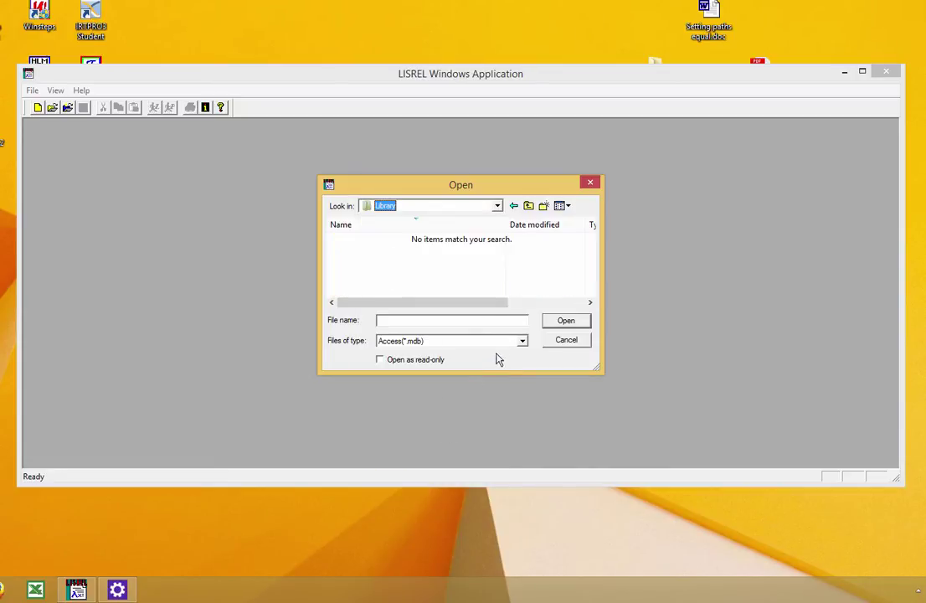
pyautogui.click(521, 343)
pyautogui.scroll(-1, 522, 348)
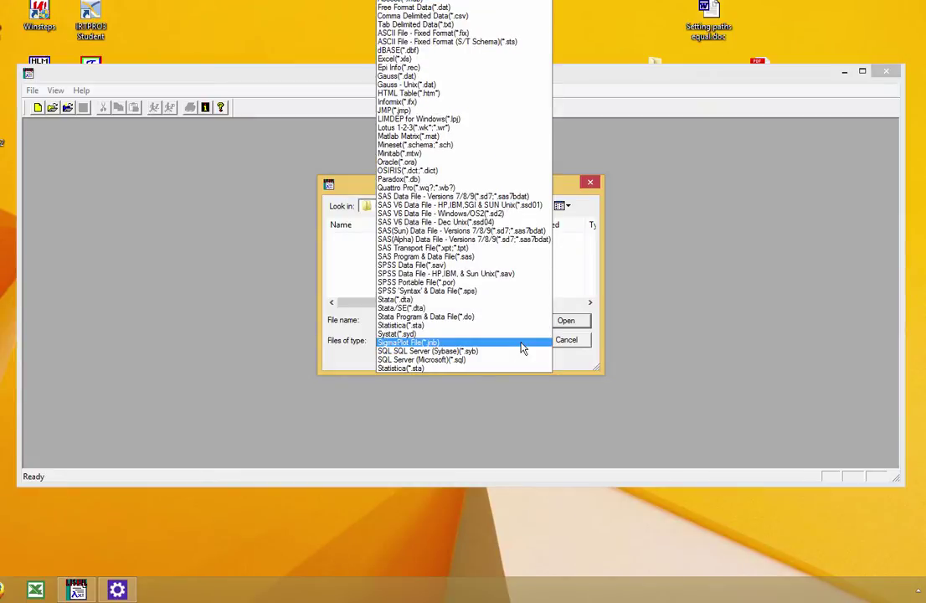
pyautogui.click(506, 266)
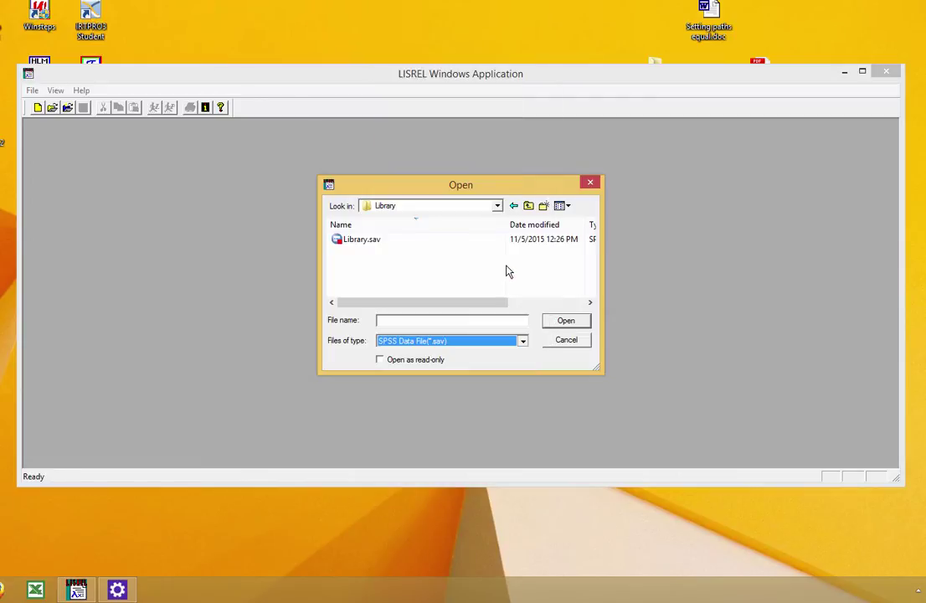
pyautogui.click(354, 243)
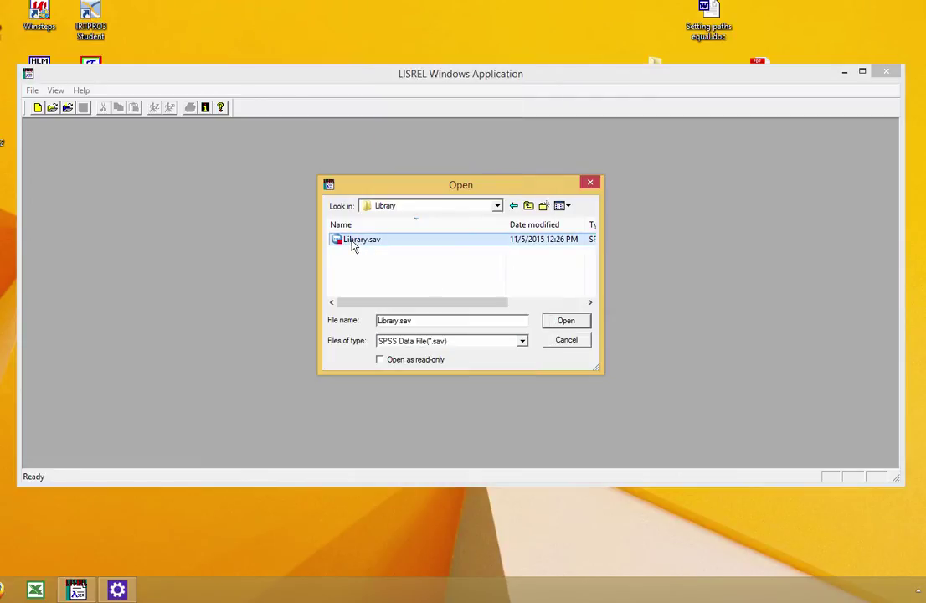
# Save the imported data as Library.psf and widen the data sheet to show Per12.
pyautogui.click(567, 322)
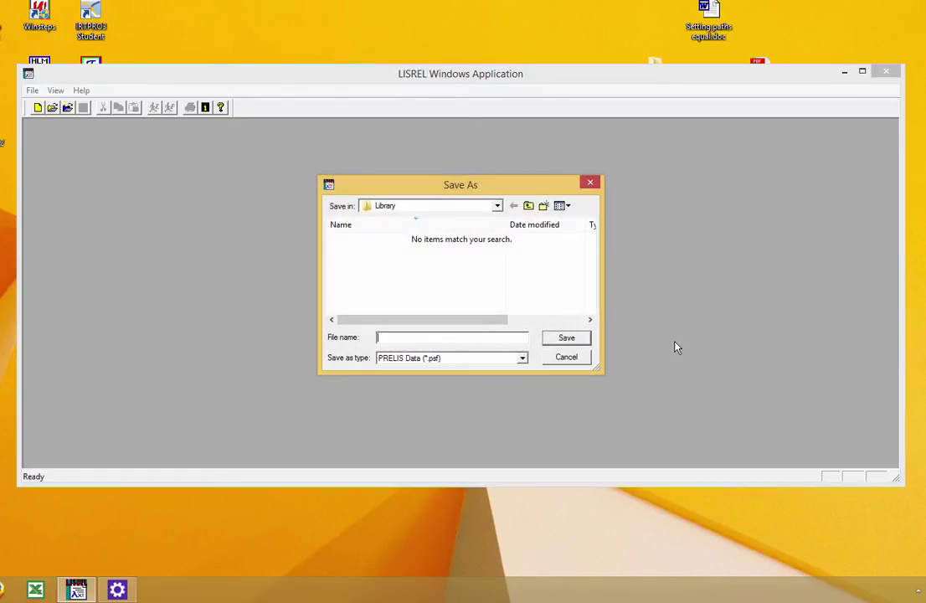
pyautogui.write('Libr')
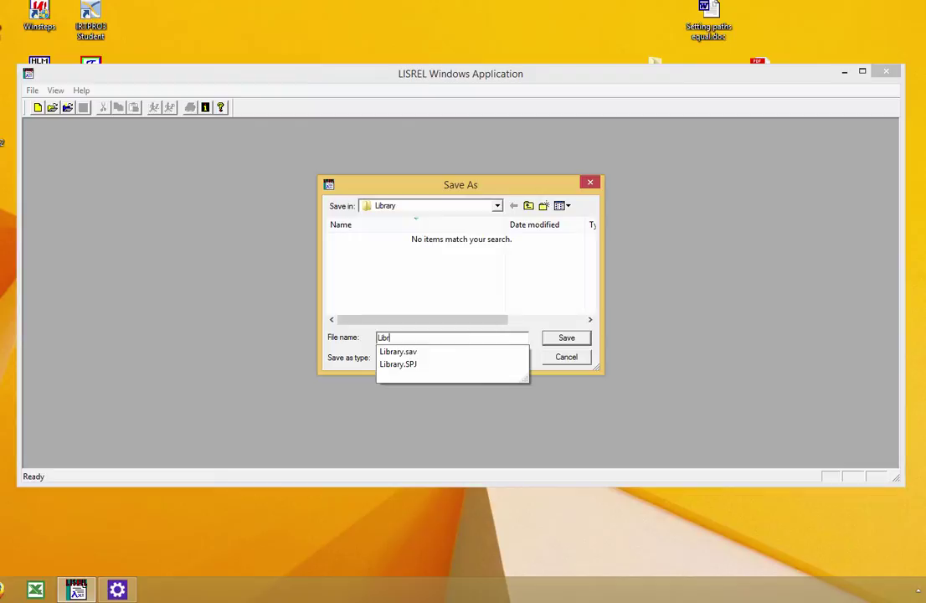
pyautogui.write('ary')
pyautogui.click(561, 340)
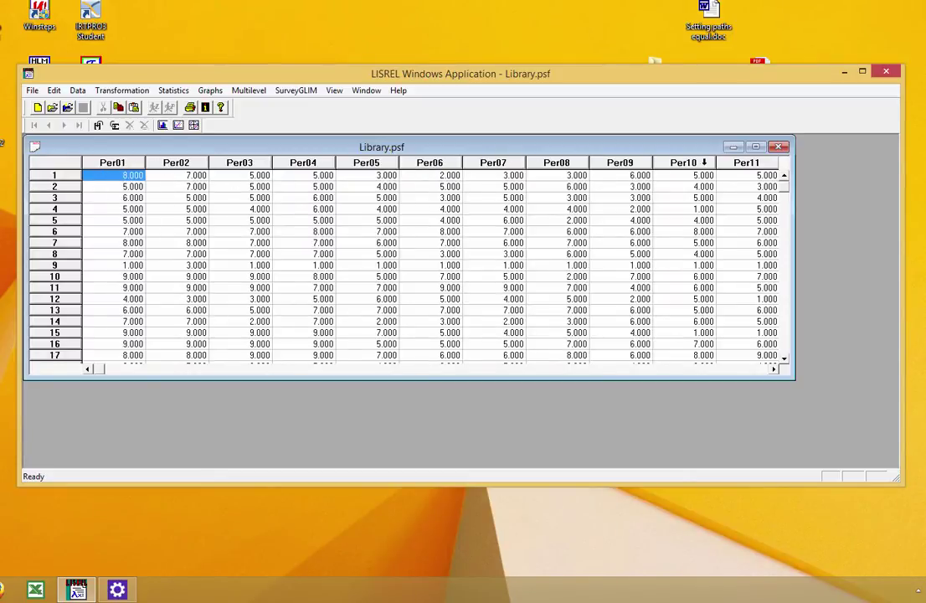
pyautogui.moveTo(791, 249); pyautogui.dragTo(870, 243)
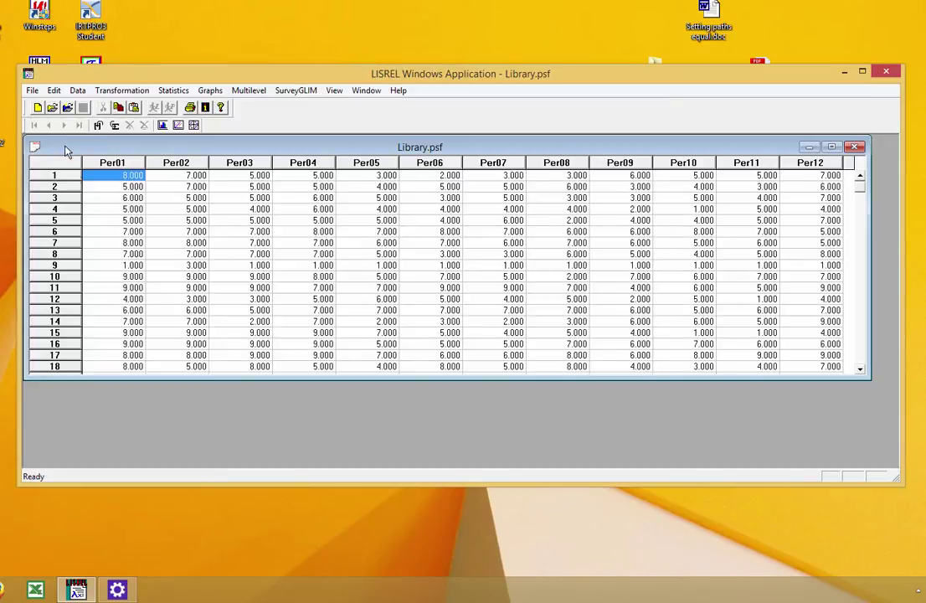
# In Define Variables, set Per01 through Per12 to Continuous, then save Library.psf.
pyautogui.click(80, 91)
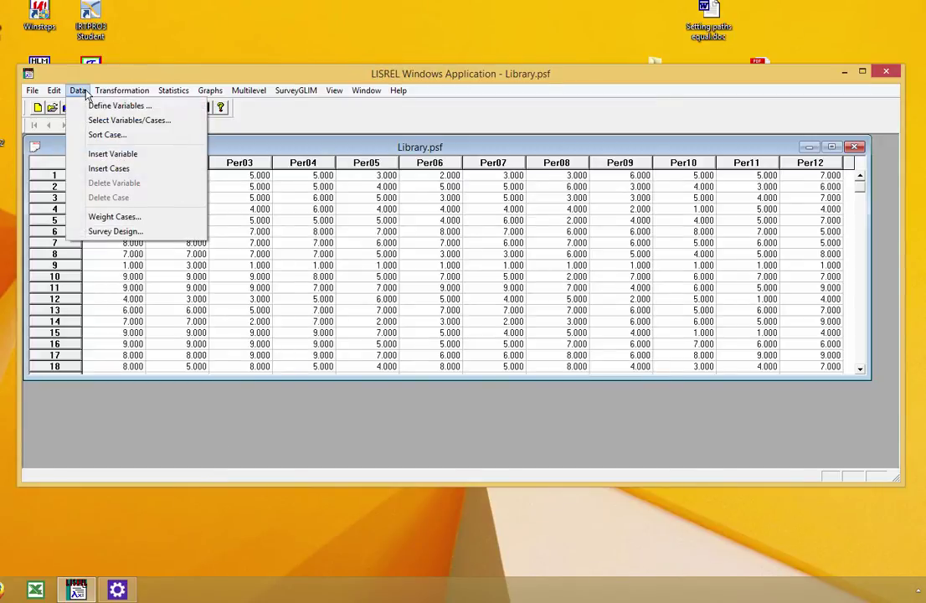
pyautogui.click(92, 106)
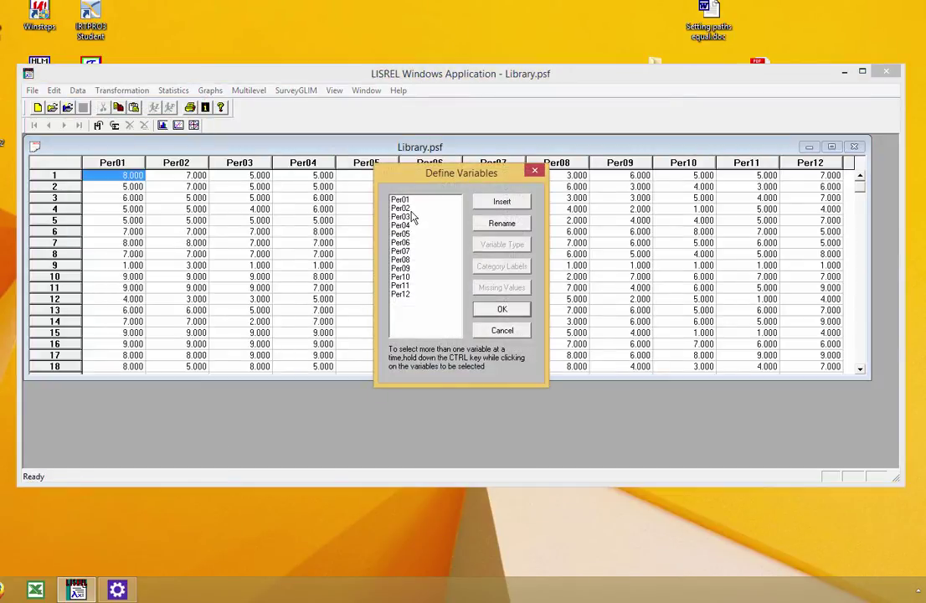
pyautogui.click(400, 199)
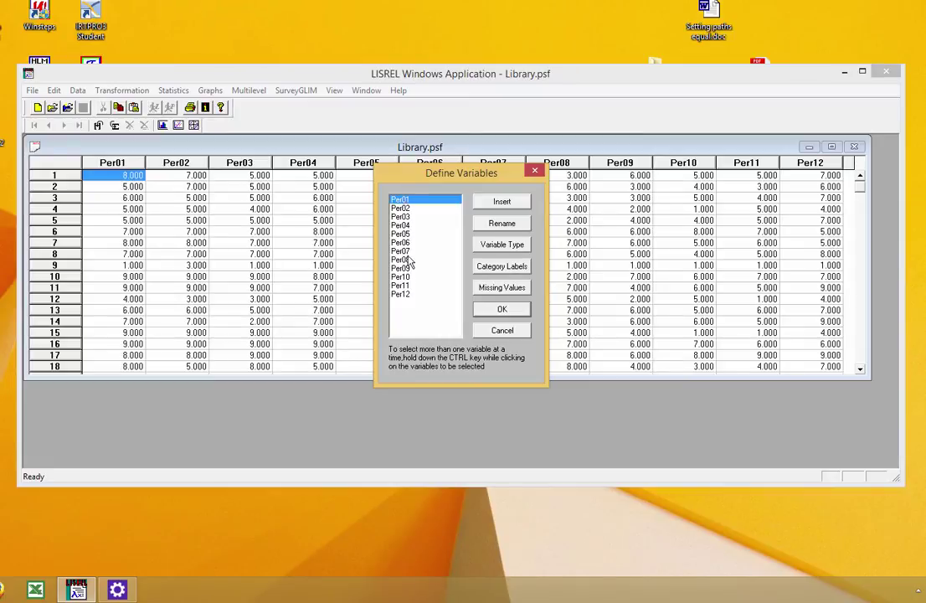
pyautogui.keyDown('shift'); pyautogui.click(402, 293); pyautogui.keyUp('shift')
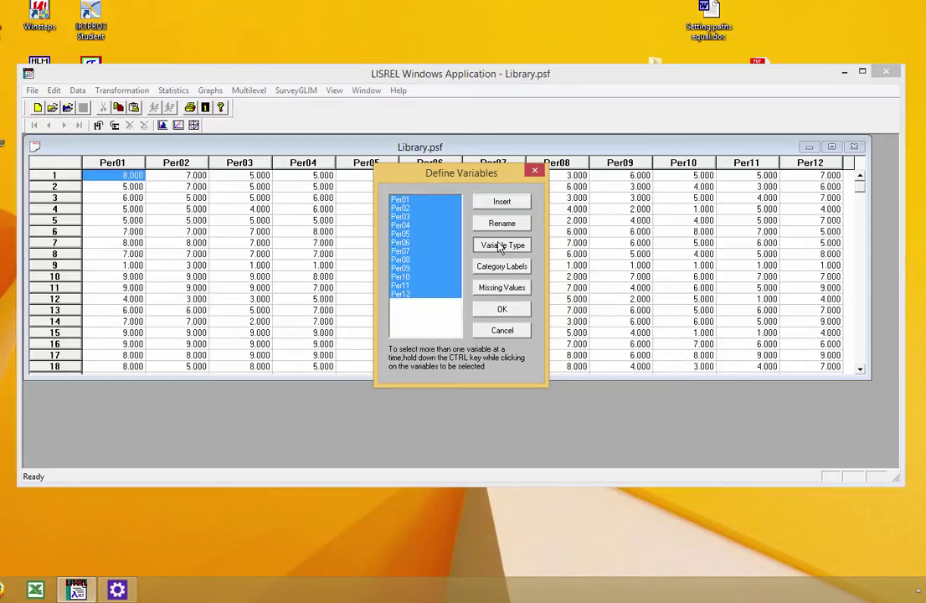
pyautogui.click(499, 245)
pyautogui.click(381, 270)
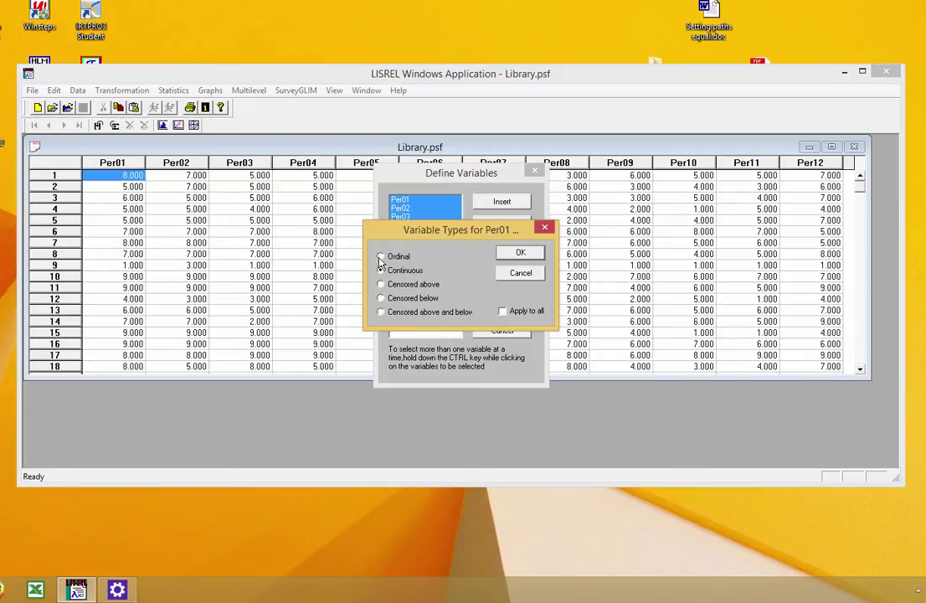
pyautogui.click(516, 253)
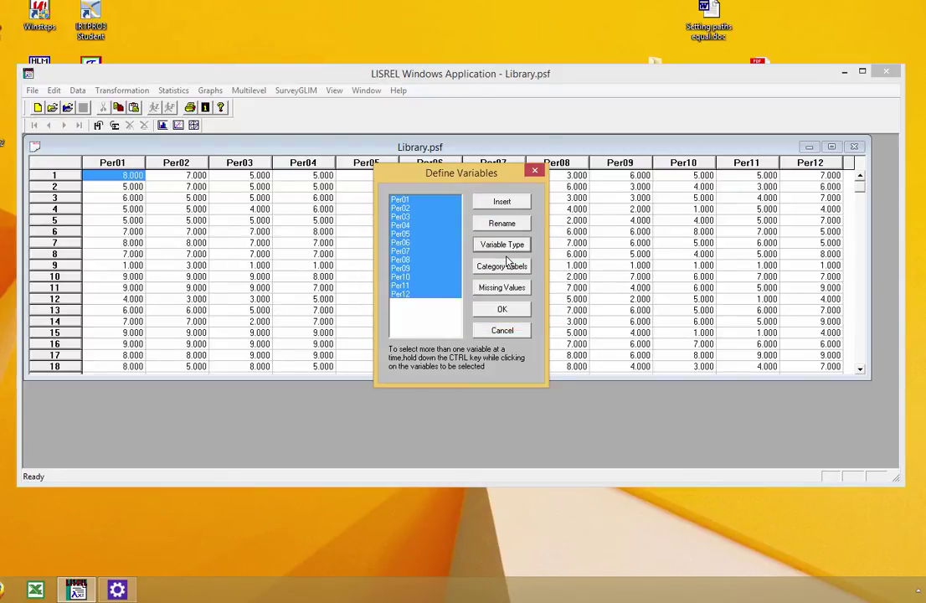
pyautogui.click(506, 312)
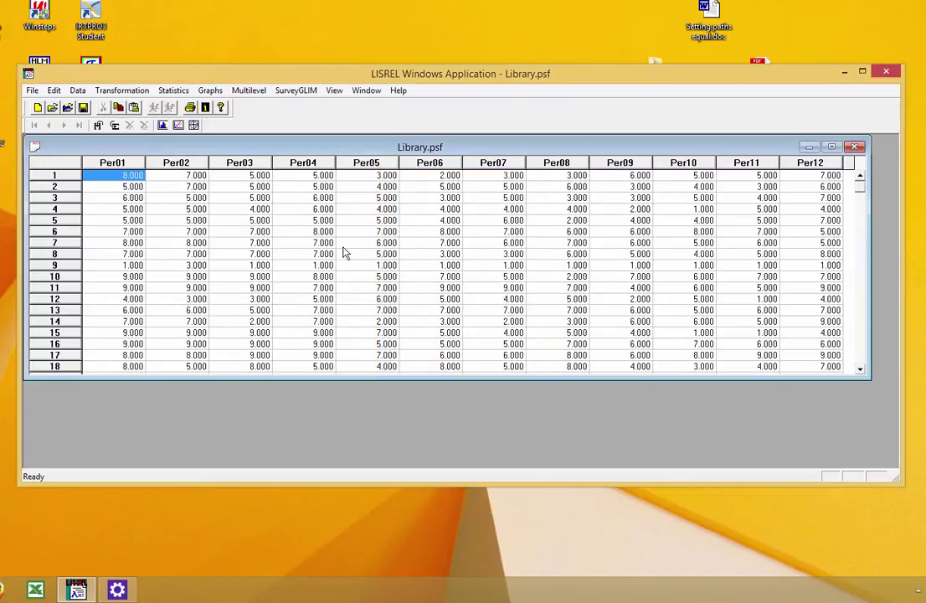
pyautogui.click(31, 91)
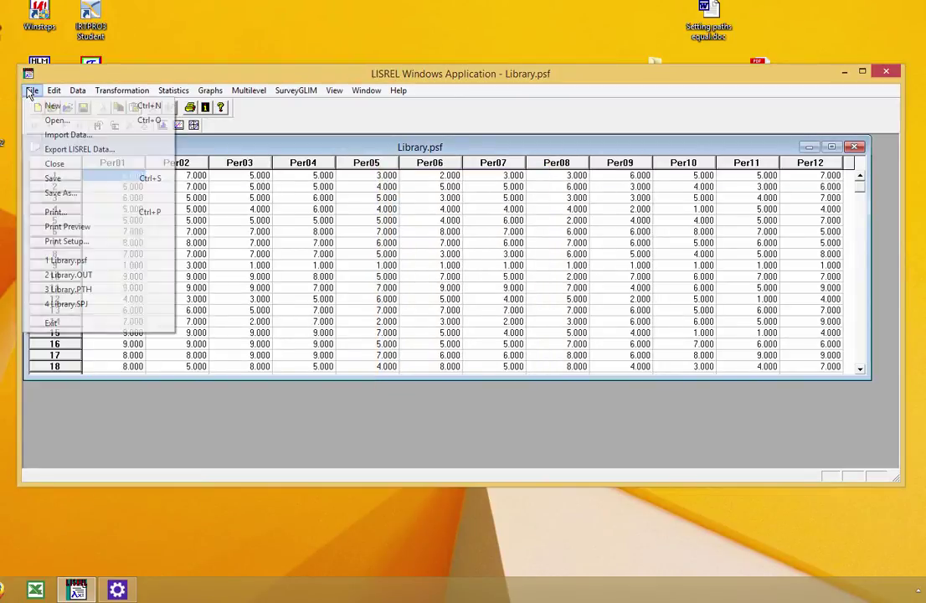
pyautogui.click(51, 177)
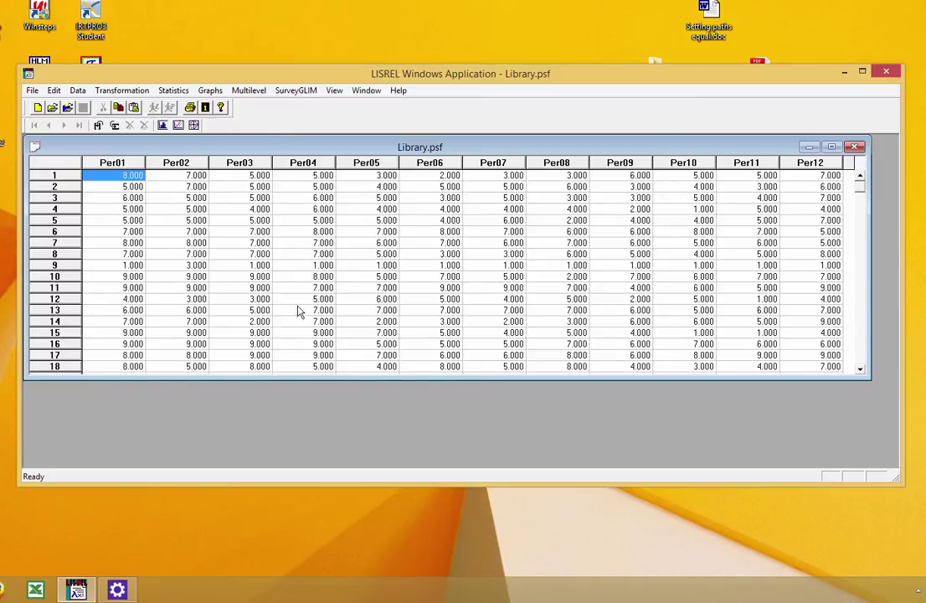
# Run Statistics Output Options with Covariances as the moment matrix for Library.psf.
pyautogui.click(170, 91)
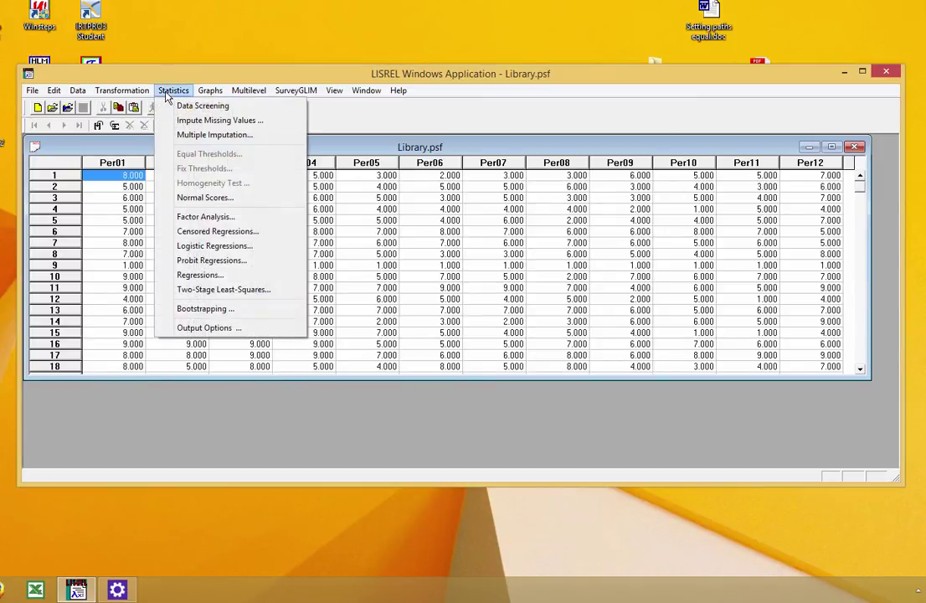
pyautogui.click(201, 328)
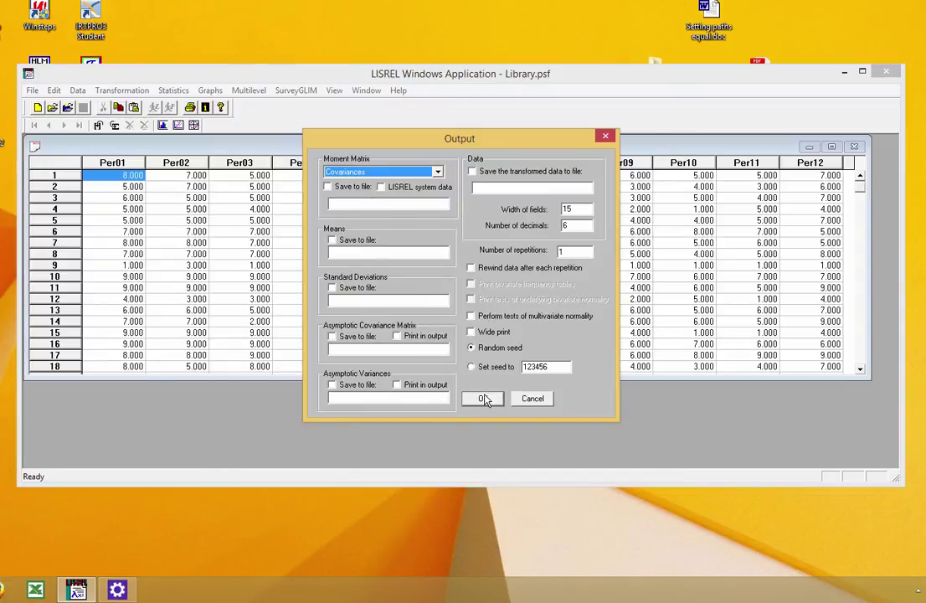
pyautogui.click(339, 203)
pyautogui.click(473, 400)
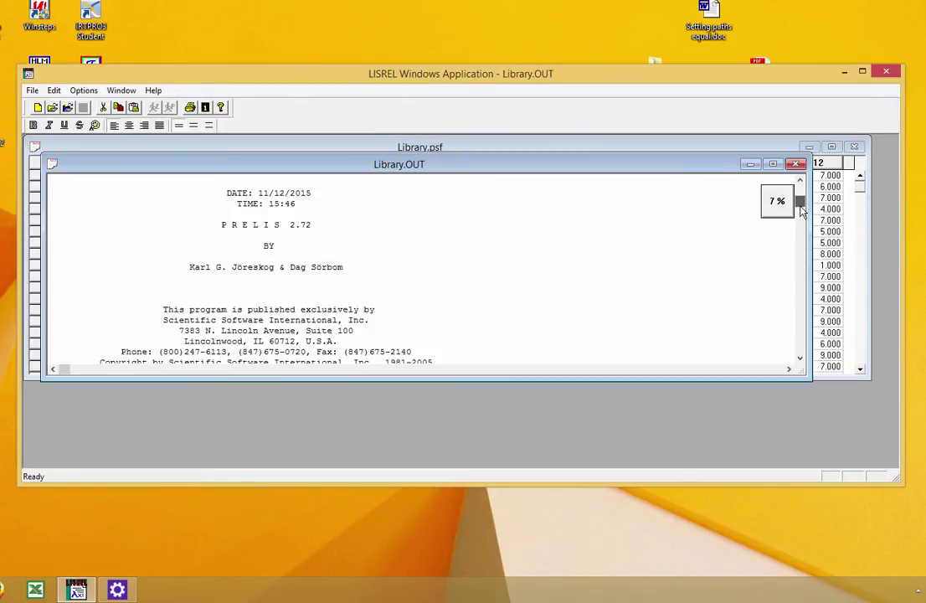
# Enlarge the windows and scroll Library.OUT through the Per summary statistics and univariate normality tests.
pyautogui.scroll(-6, 777, 197)
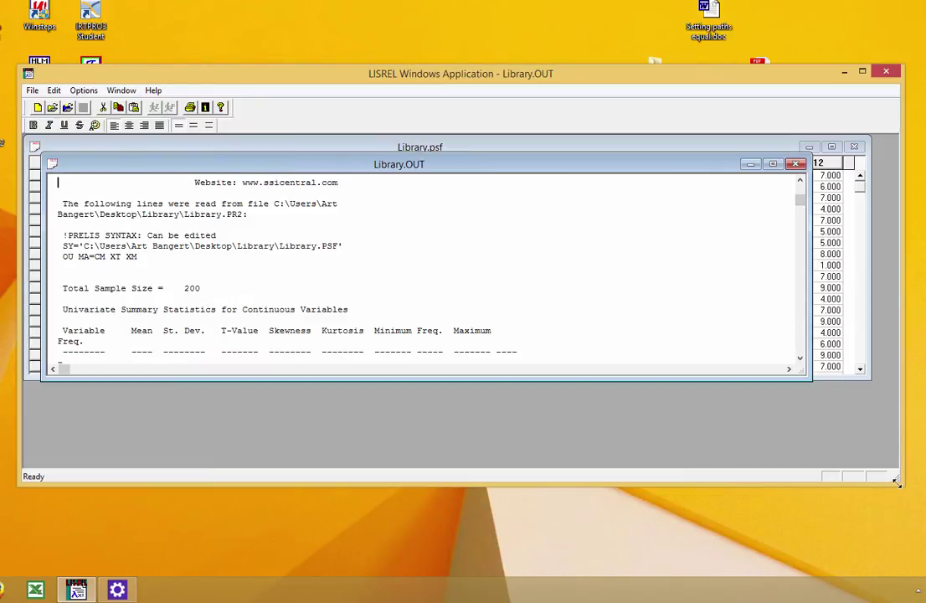
pyautogui.moveTo(898, 481); pyautogui.dragTo(907, 575)
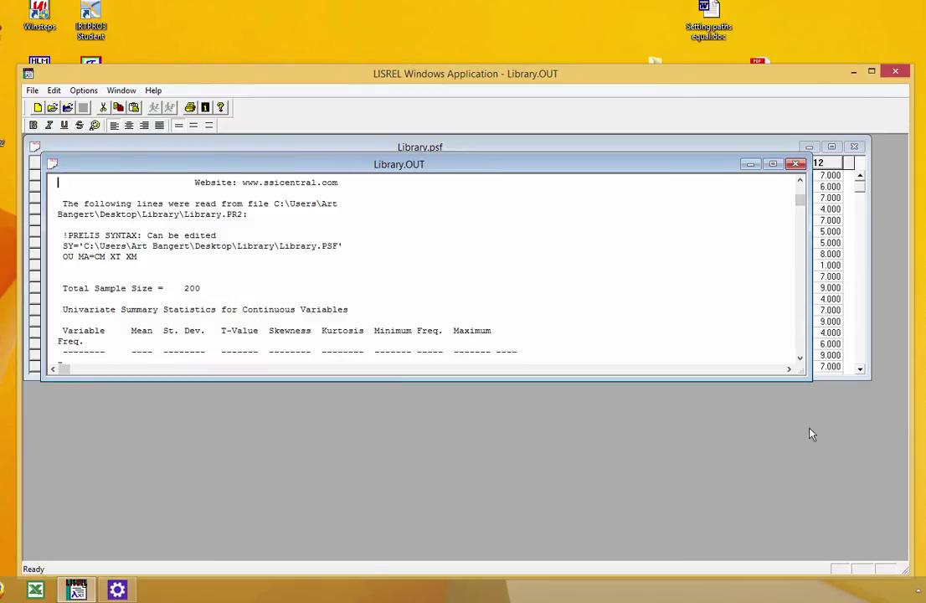
pyautogui.moveTo(805, 382); pyautogui.dragTo(804, 482)
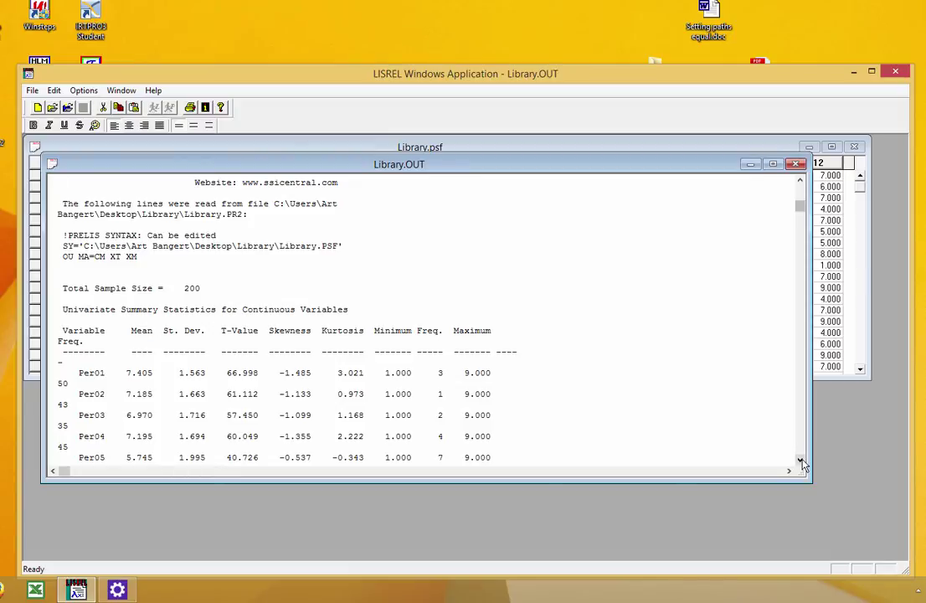
pyautogui.click(800, 461)
pyautogui.click(800, 461)
pyautogui.click(800, 461)
pyautogui.click(801, 461)
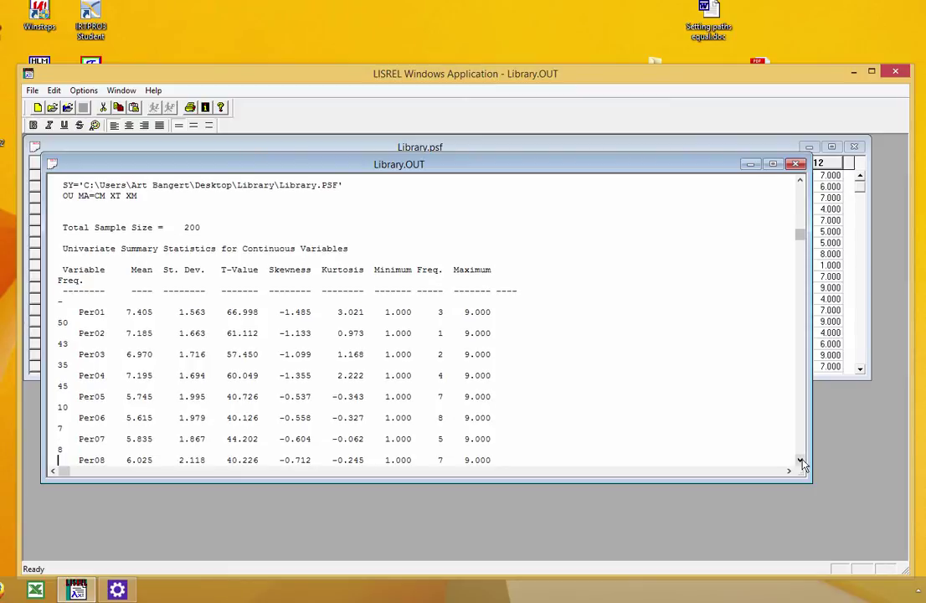
pyautogui.click(800, 461)
pyautogui.click(800, 461)
pyautogui.click(800, 461)
pyautogui.click(801, 461)
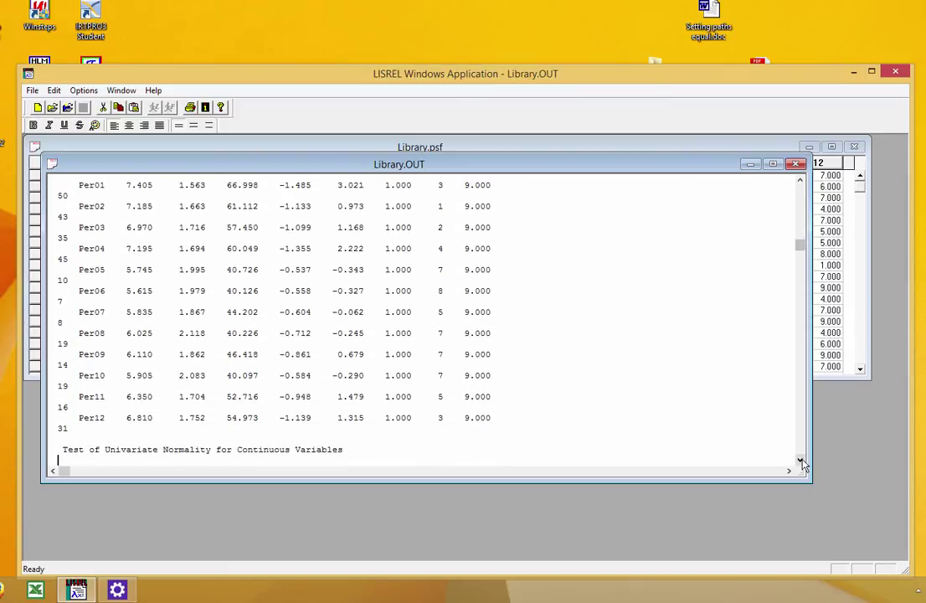
pyautogui.click(800, 462)
pyautogui.click(800, 461)
pyautogui.click(800, 462)
pyautogui.click(800, 461)
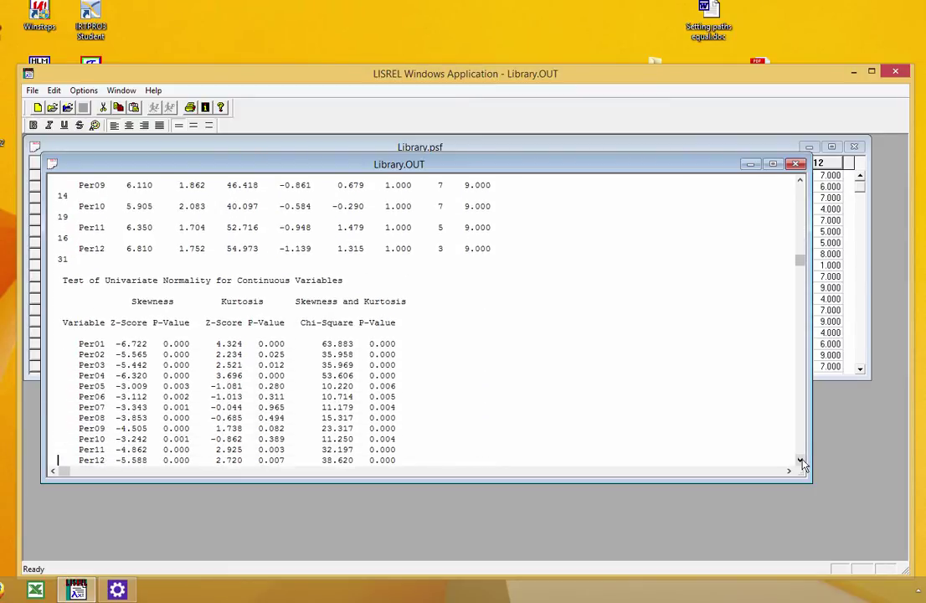
pyautogui.click(800, 461)
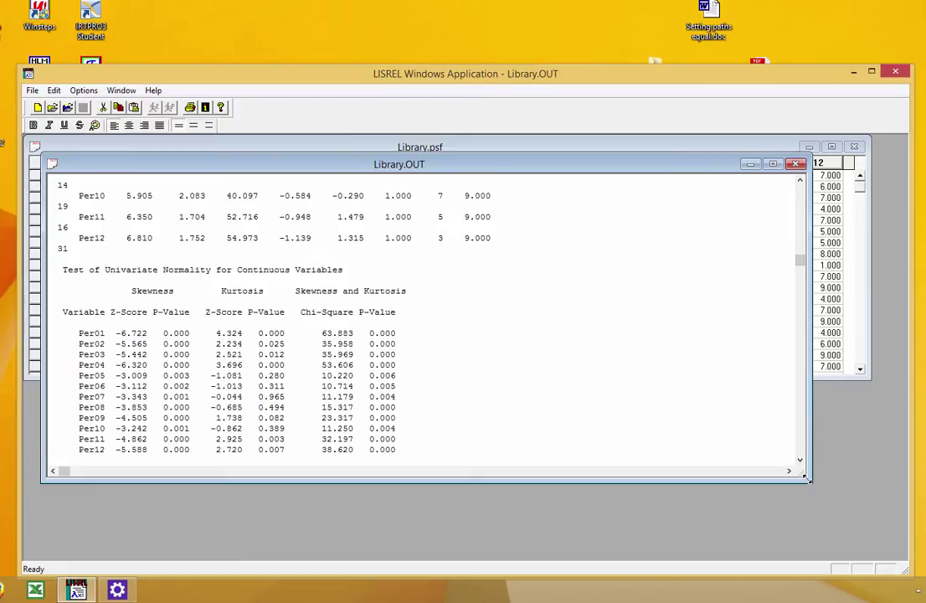
# Scroll through the Per01 to Per09 histograms in the output.
pyautogui.moveTo(812, 482); pyautogui.dragTo(838, 530)
pyautogui.click(826, 514)
pyautogui.click(826, 514)
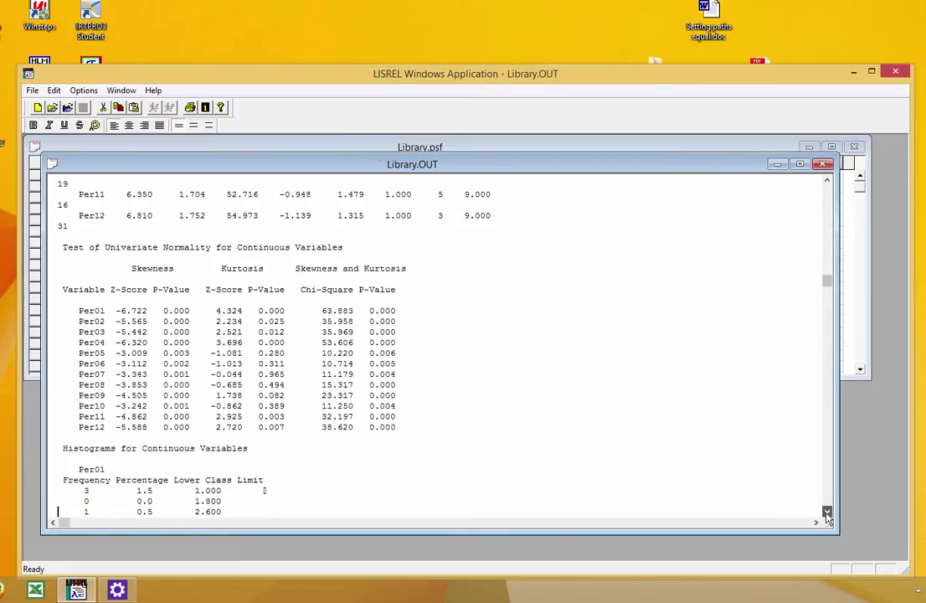
pyautogui.click(826, 514)
pyautogui.click(827, 514)
pyautogui.click(826, 514)
pyautogui.click(826, 514)
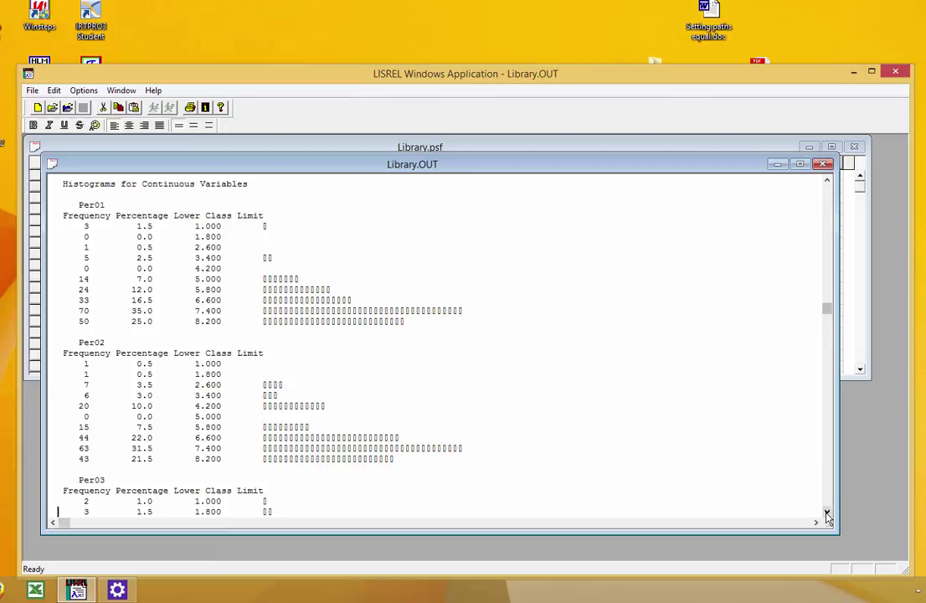
pyautogui.click(826, 514)
pyautogui.click(826, 514)
pyautogui.click(826, 514)
pyautogui.click(826, 514)
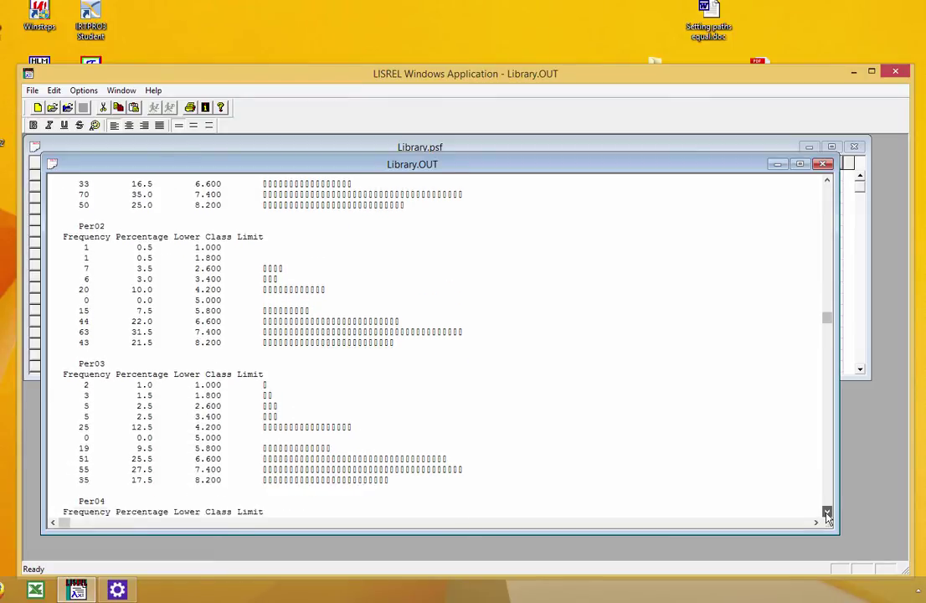
pyautogui.click(826, 514)
pyautogui.click(827, 514)
pyautogui.click(827, 514)
pyautogui.click(826, 514)
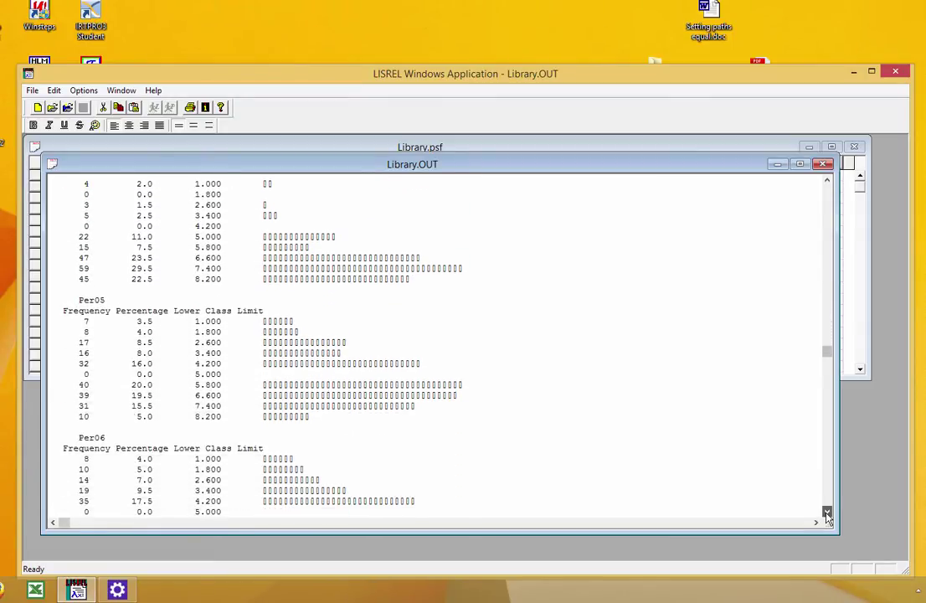
pyautogui.click(826, 514)
pyautogui.click(826, 514)
pyautogui.click(826, 514)
pyautogui.click(826, 514)
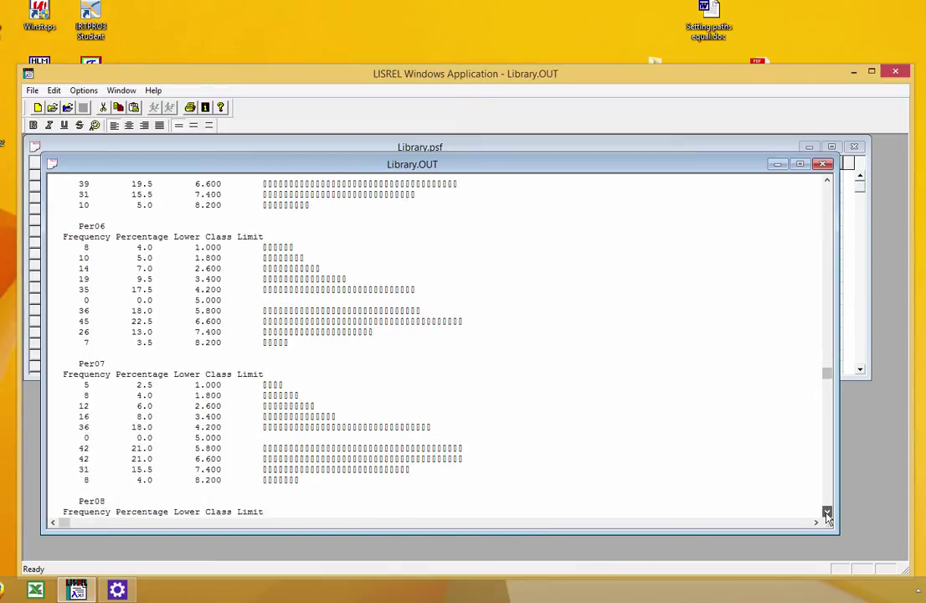
pyautogui.click(827, 514)
pyautogui.click(826, 514)
pyautogui.click(826, 514)
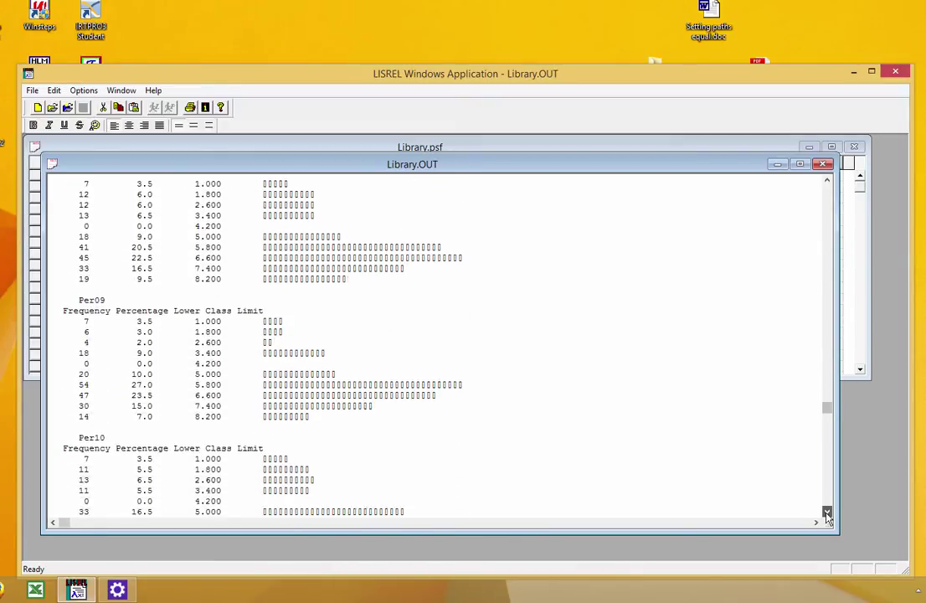
# Return to the covariance matrix, then close the PRELIS output.
pyautogui.moveTo(828, 513); pyautogui.dragTo(827, 514)
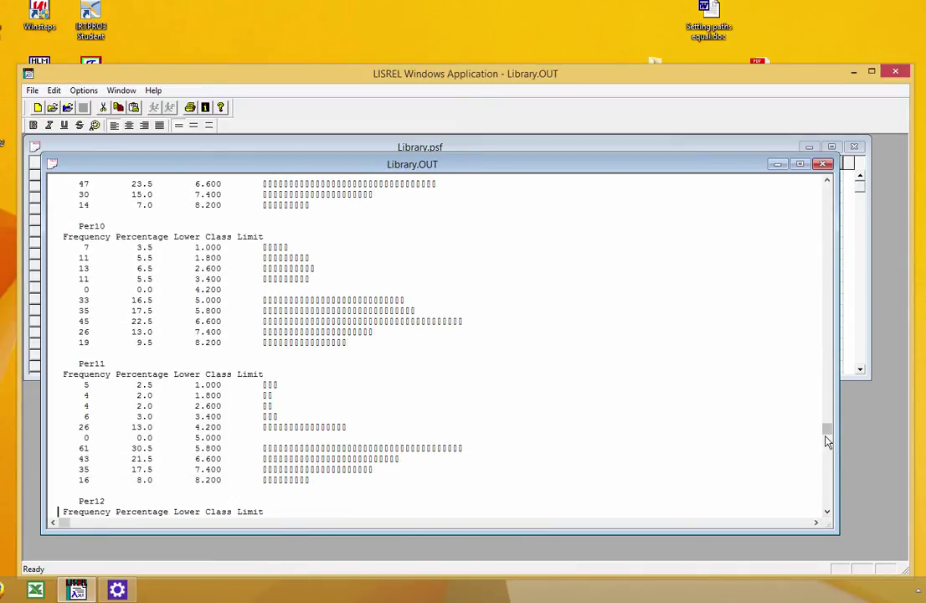
pyautogui.moveTo(824, 434); pyautogui.dragTo(824, 498)
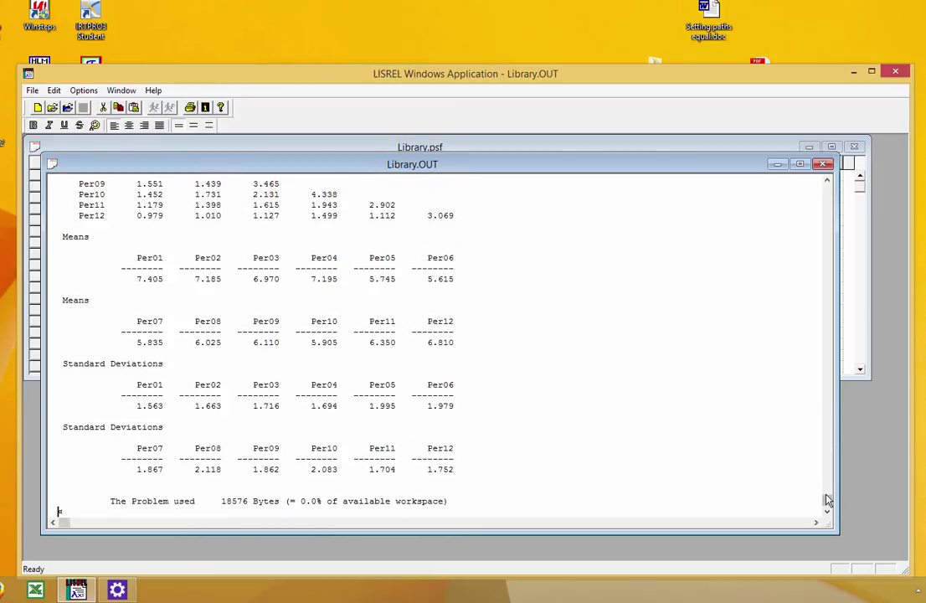
pyautogui.click(828, 420)
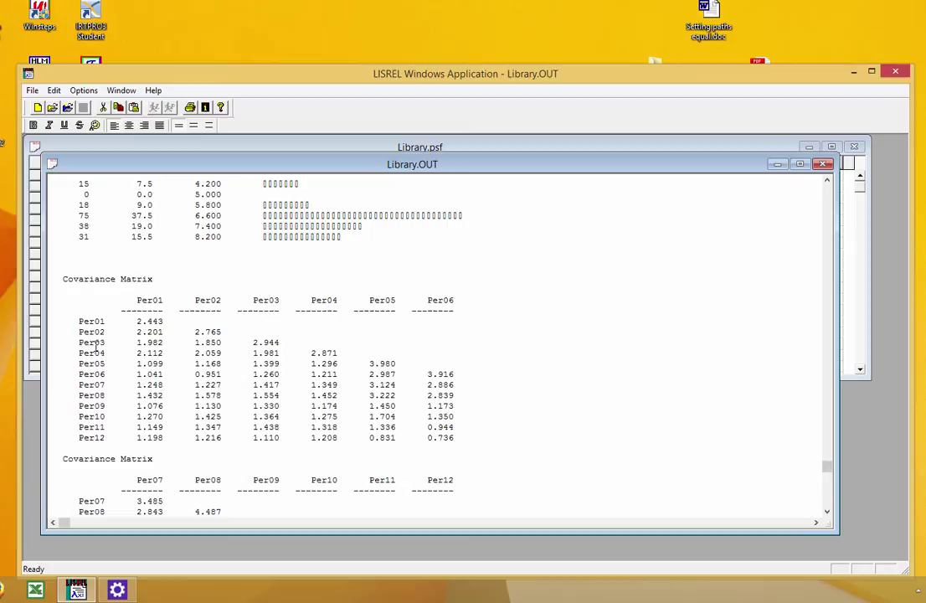
pyautogui.moveTo(827, 513); pyautogui.dragTo(828, 512)
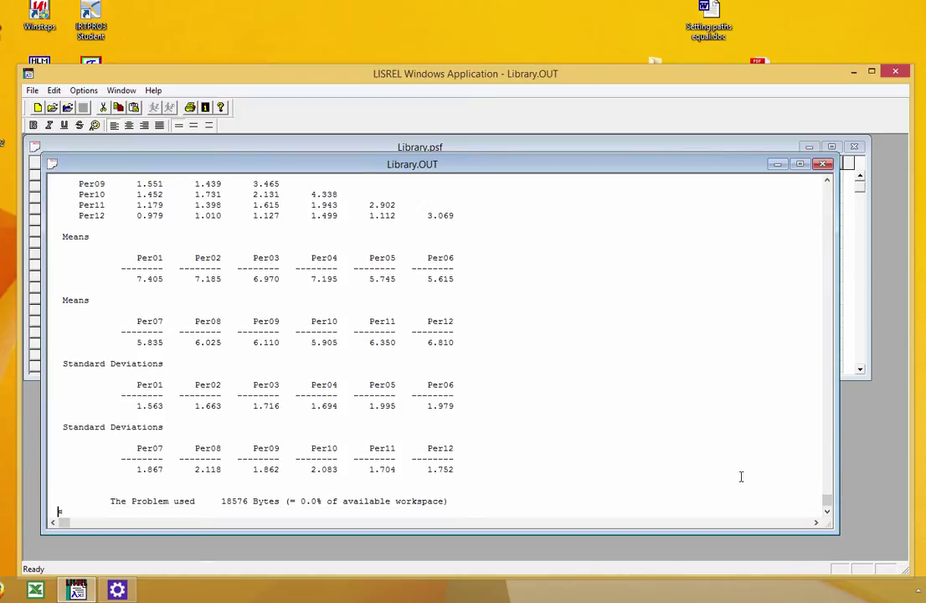
pyautogui.click(823, 165)
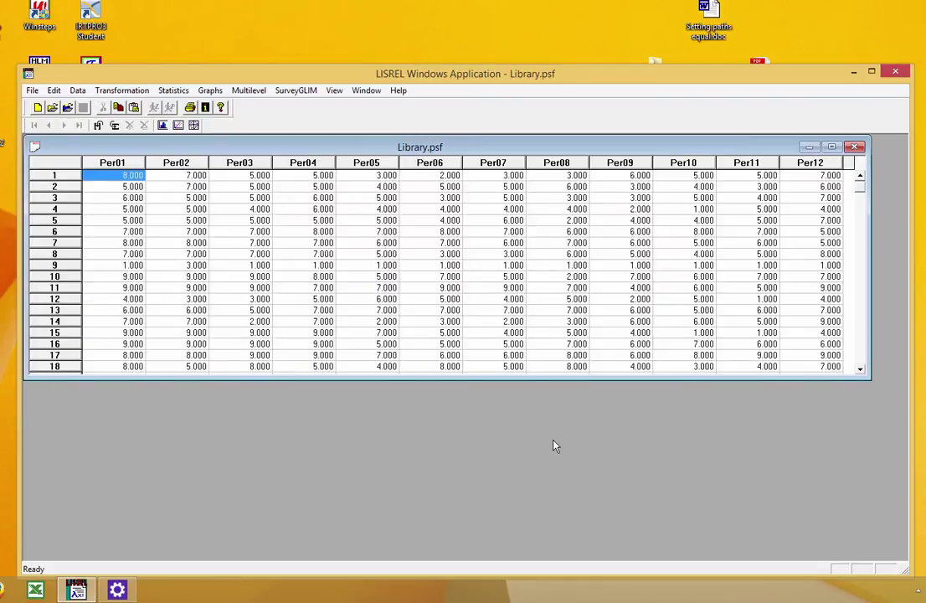
# Create a new Path Diagram document and save it as Library.pth.
pyautogui.click(33, 91)
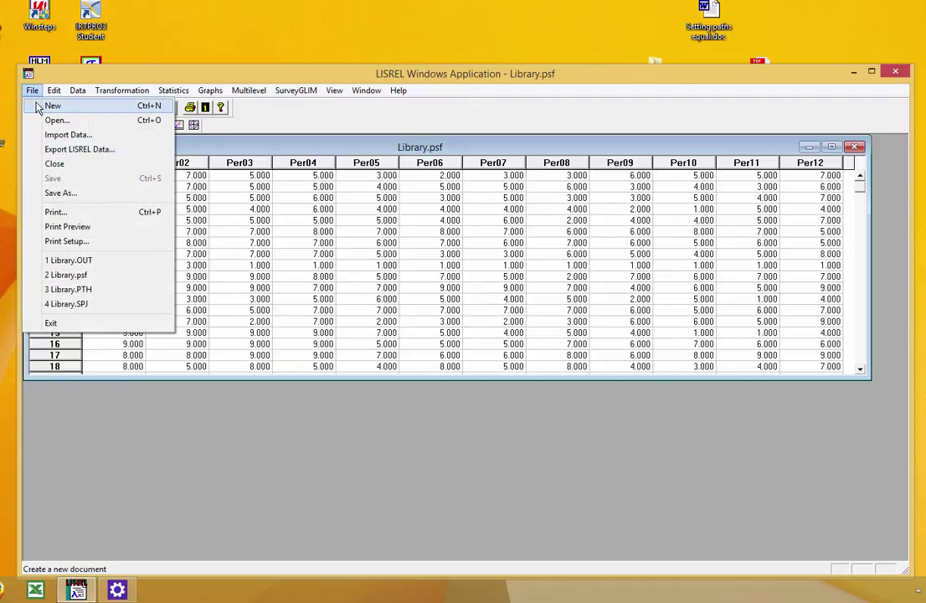
pyautogui.click(38, 106)
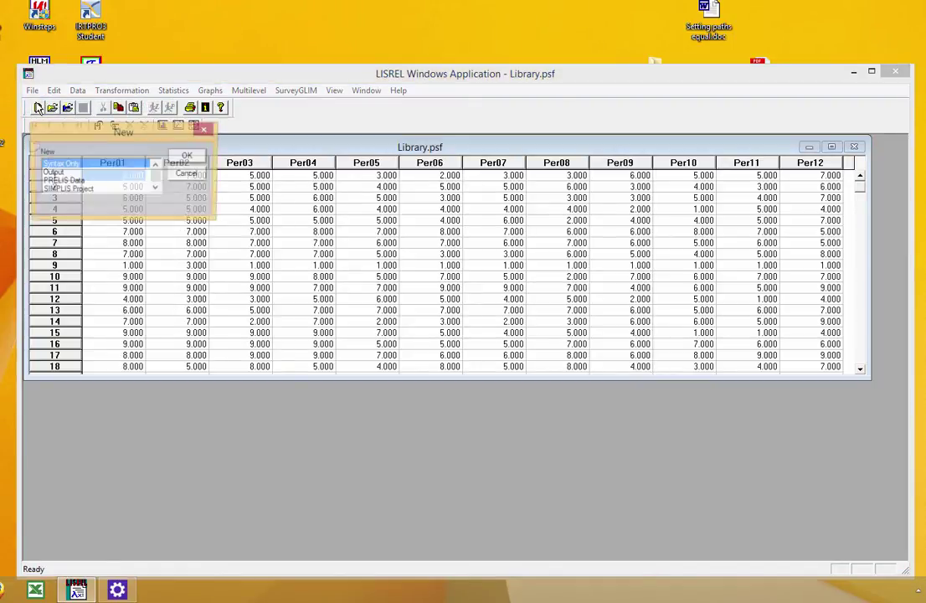
pyautogui.click(157, 190)
pyautogui.click(157, 190)
pyautogui.click(132, 191)
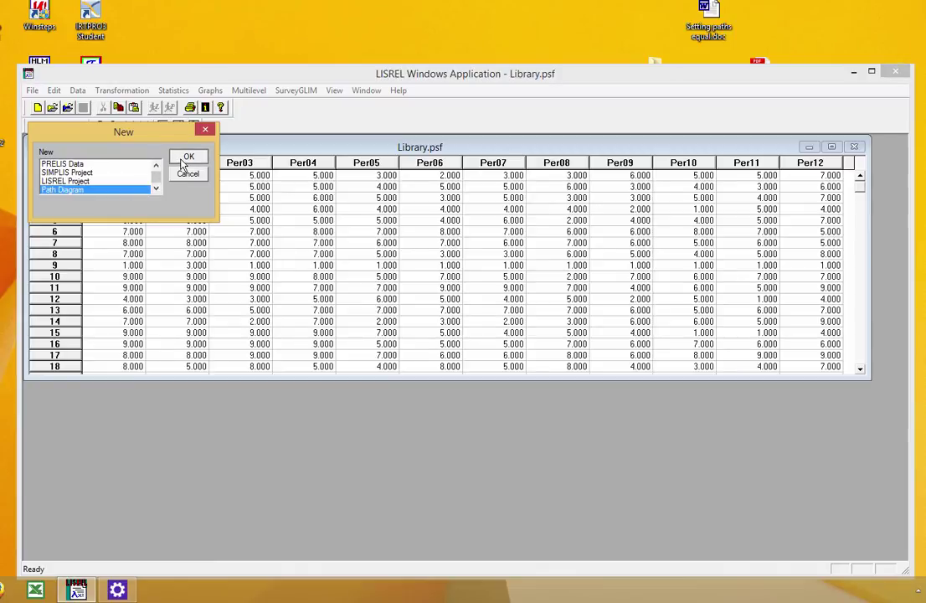
pyautogui.click(186, 159)
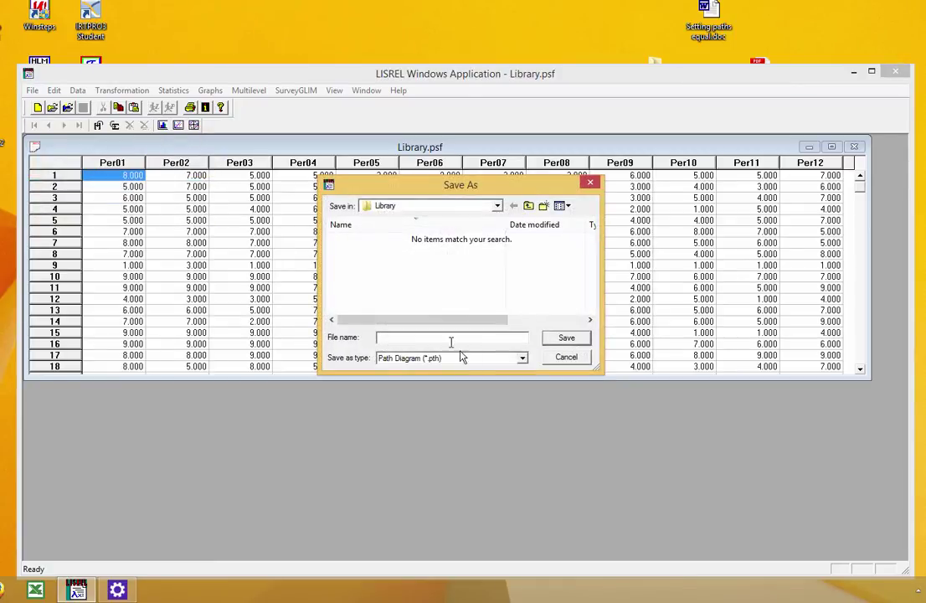
pyautogui.write('Lib')
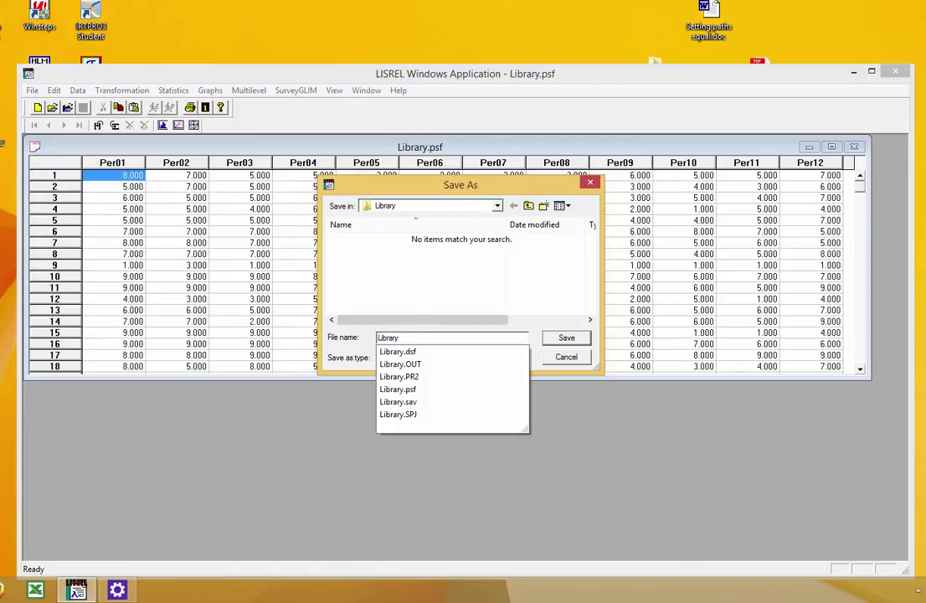
pyautogui.write('rary')
pyautogui.click(552, 343)
pyautogui.click(552, 343)
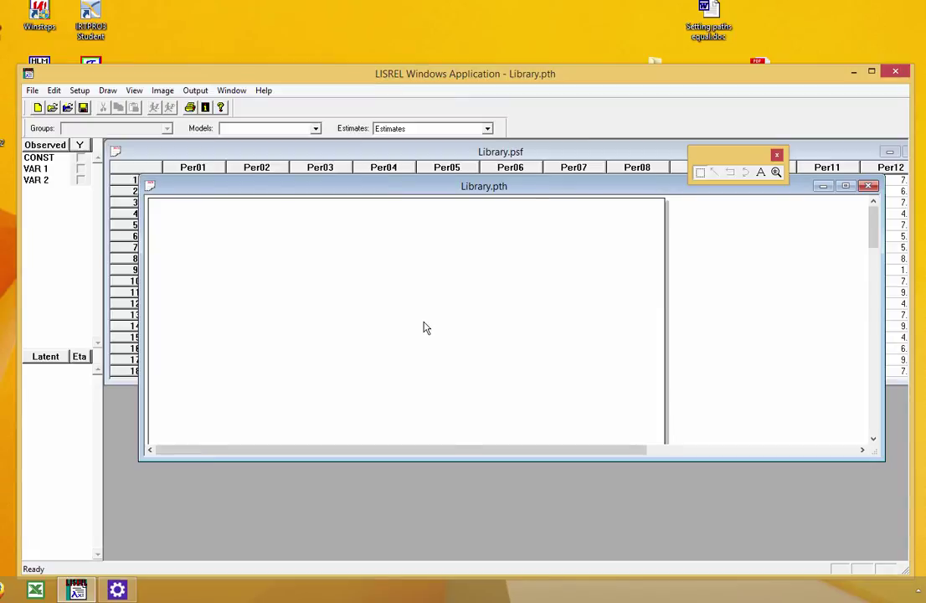
# Enlarge the diagram area and try Labels > Add/Read Variables, dismissing the missing-file error.
pyautogui.moveTo(357, 81); pyautogui.dragTo(350, 26)
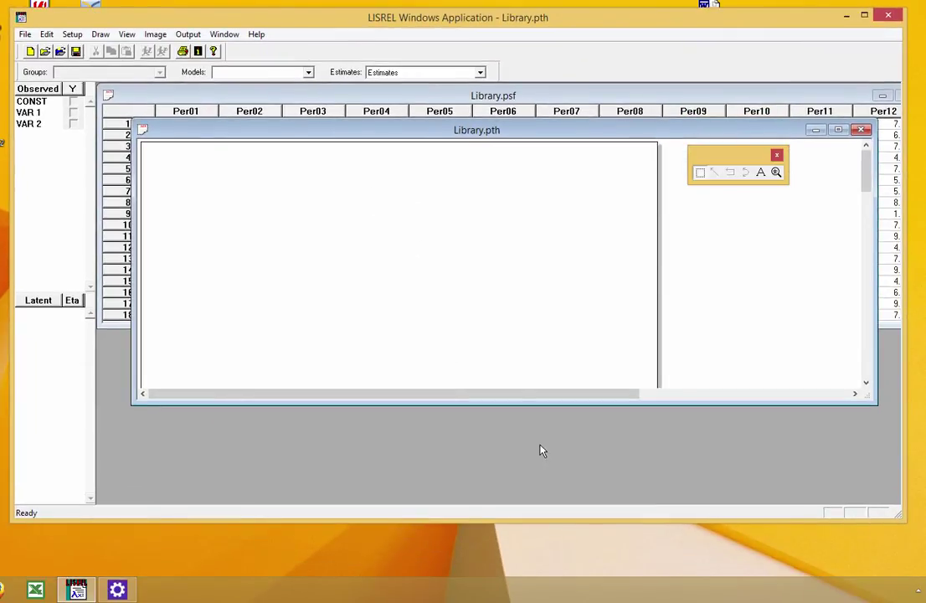
pyautogui.moveTo(531, 405); pyautogui.dragTo(539, 499)
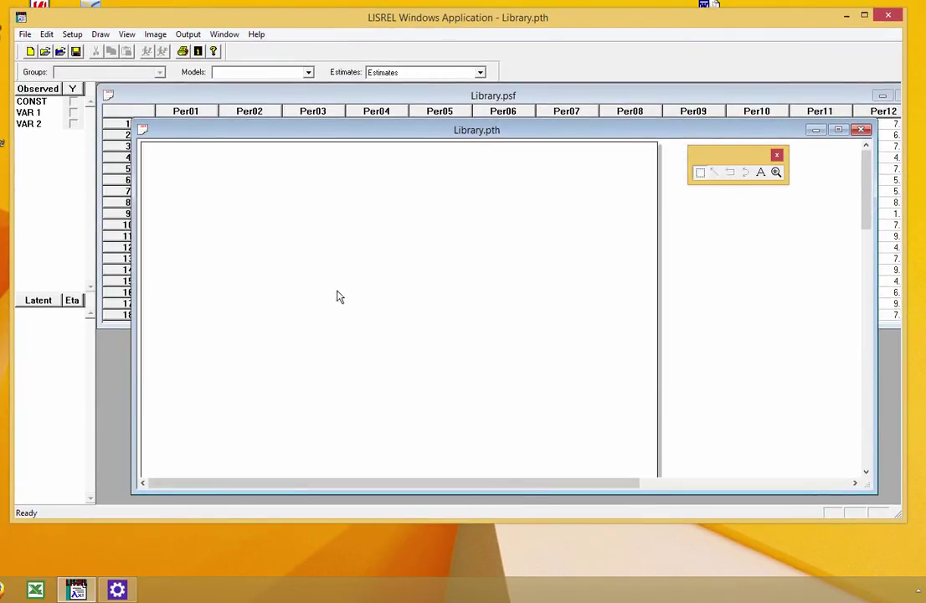
pyautogui.click(72, 36)
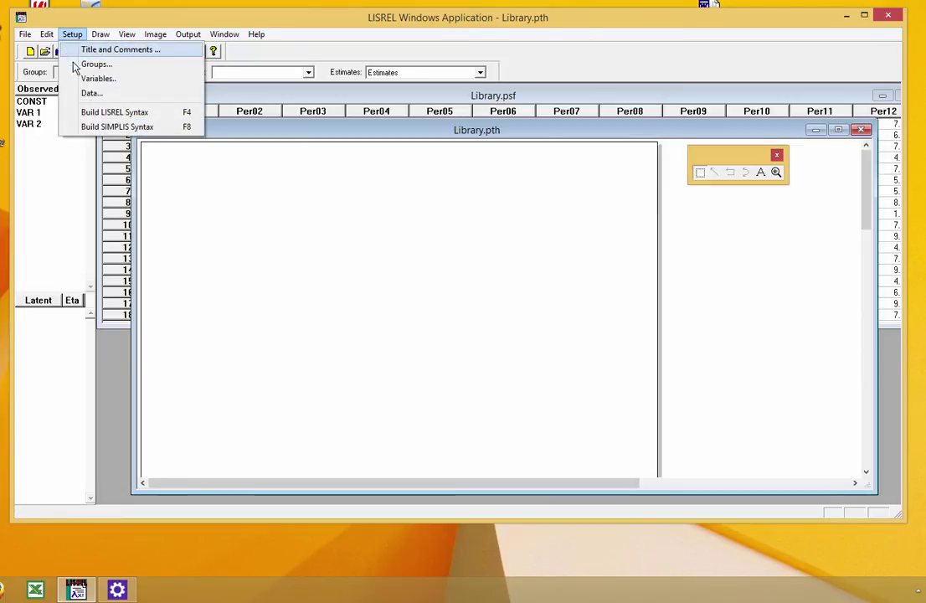
pyautogui.click(93, 78)
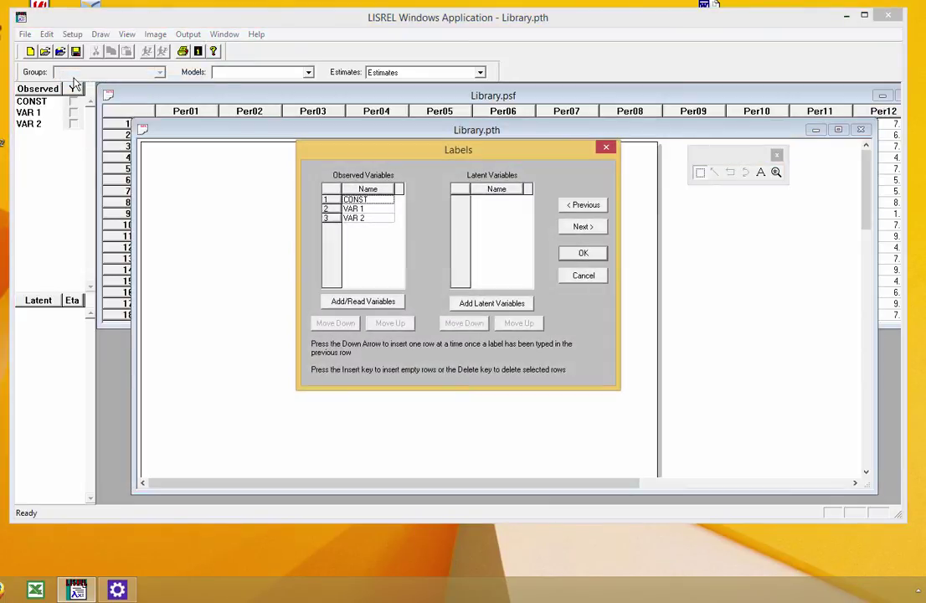
pyautogui.click(336, 303)
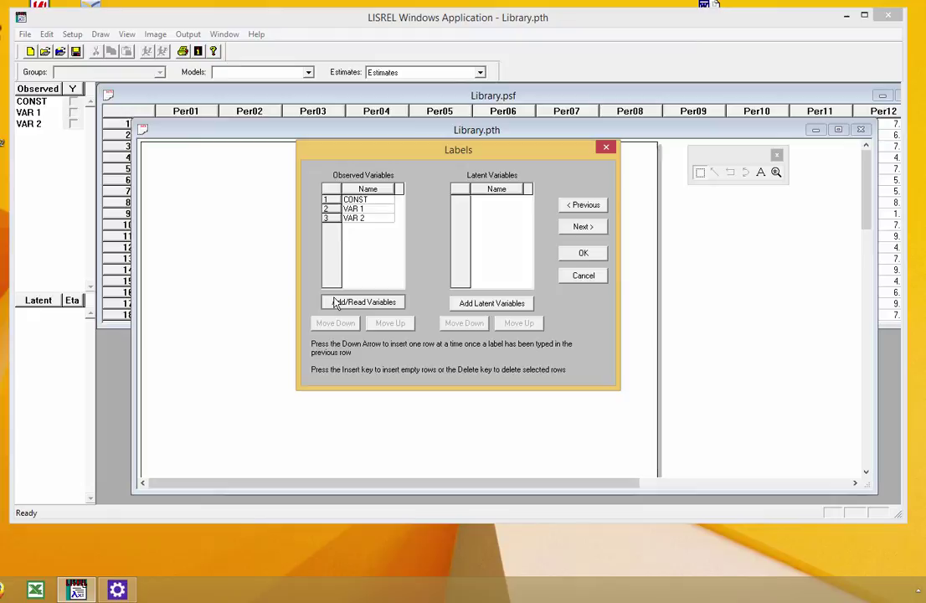
pyautogui.click(335, 303)
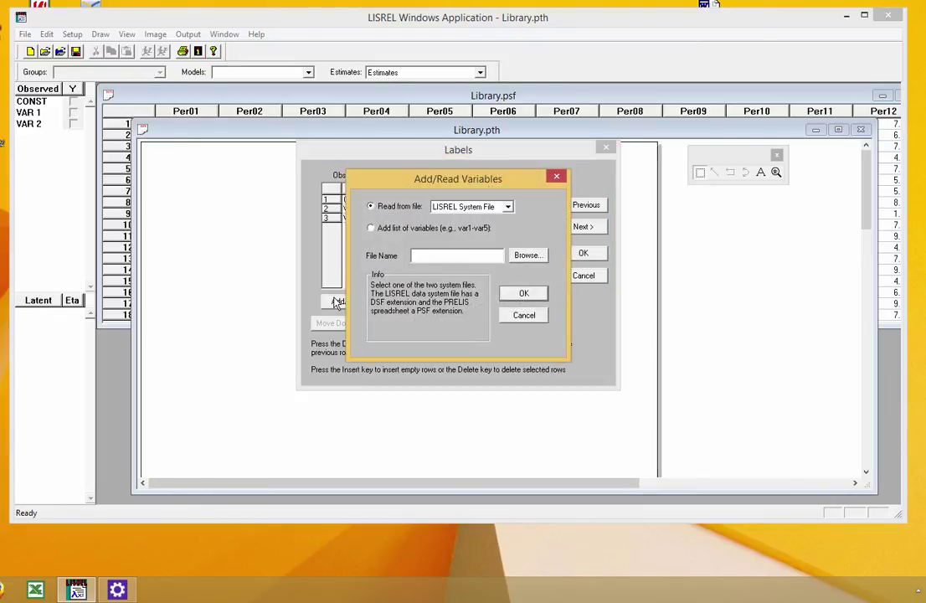
pyautogui.click(508, 206)
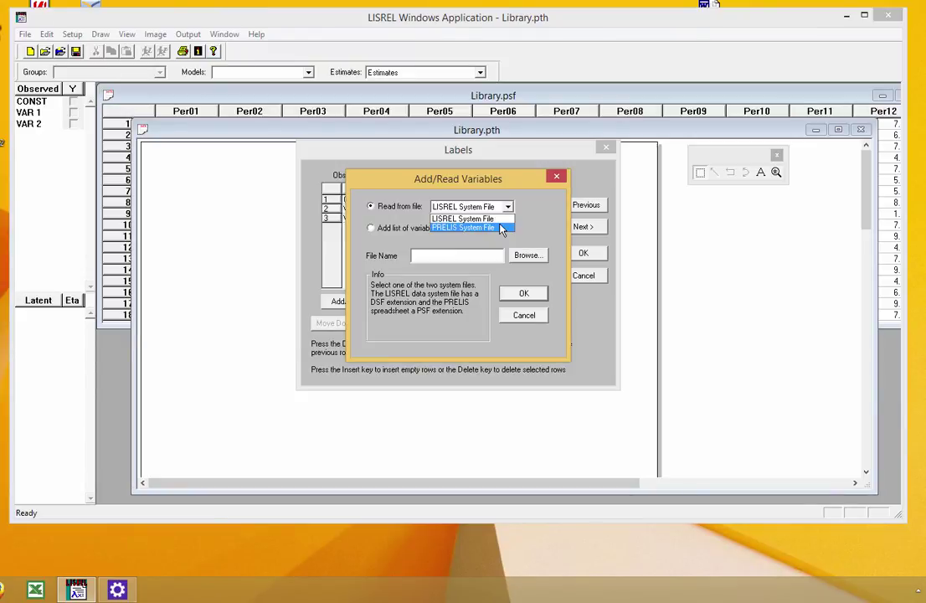
pyautogui.click(502, 227)
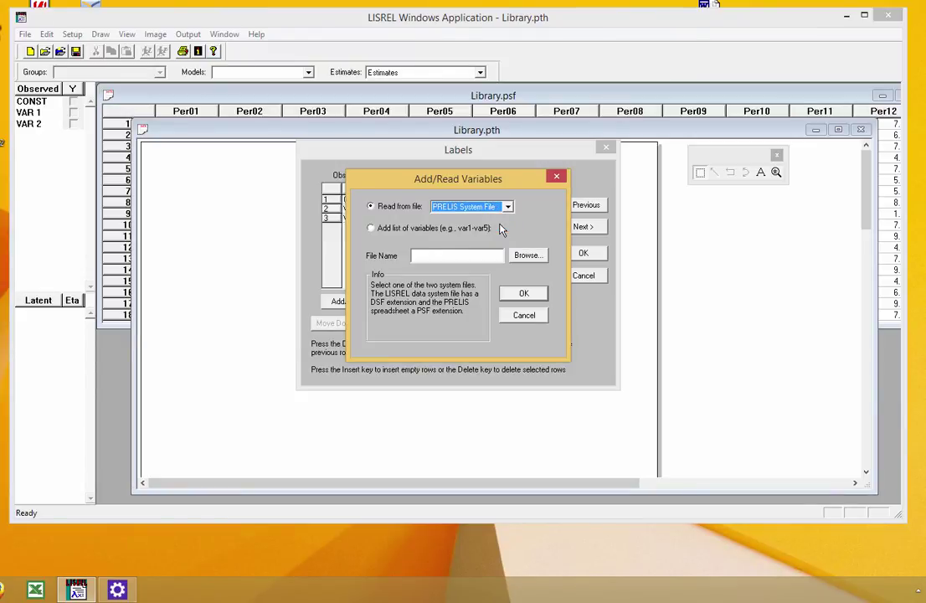
pyautogui.click(524, 295)
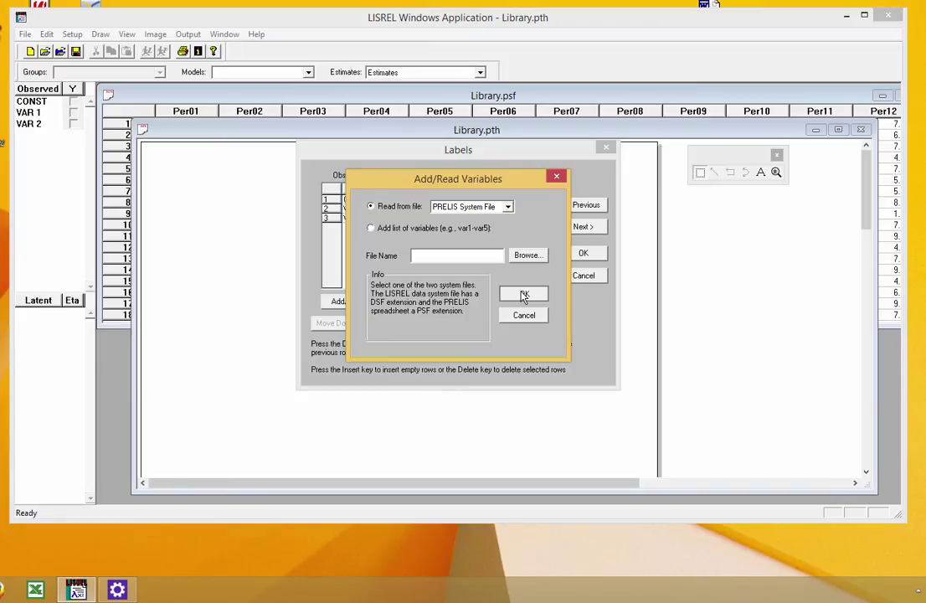
pyautogui.click(500, 301)
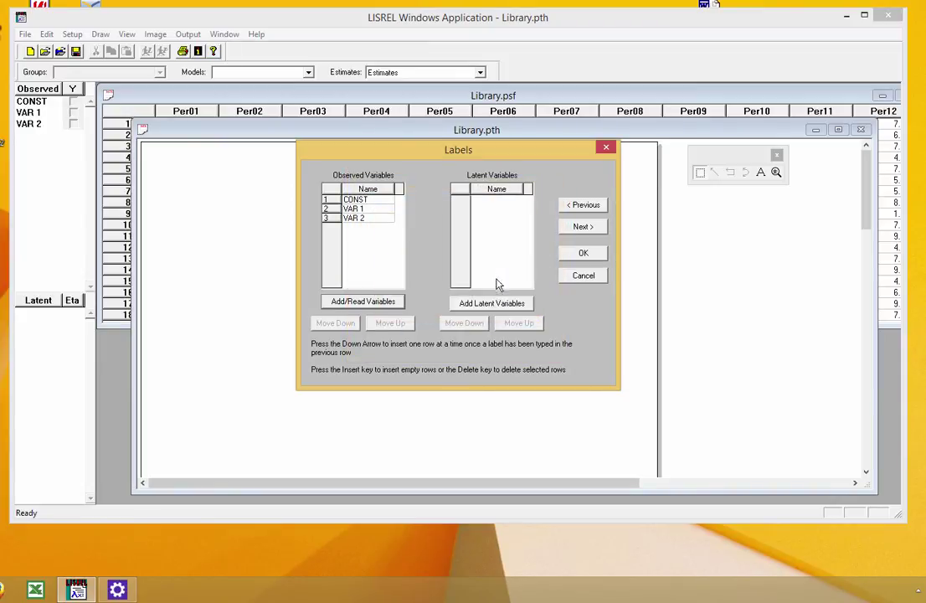
# Browse to Library.dsf and read its variable names, CONST and Per01 onward, into Labels.
pyautogui.click(375, 304)
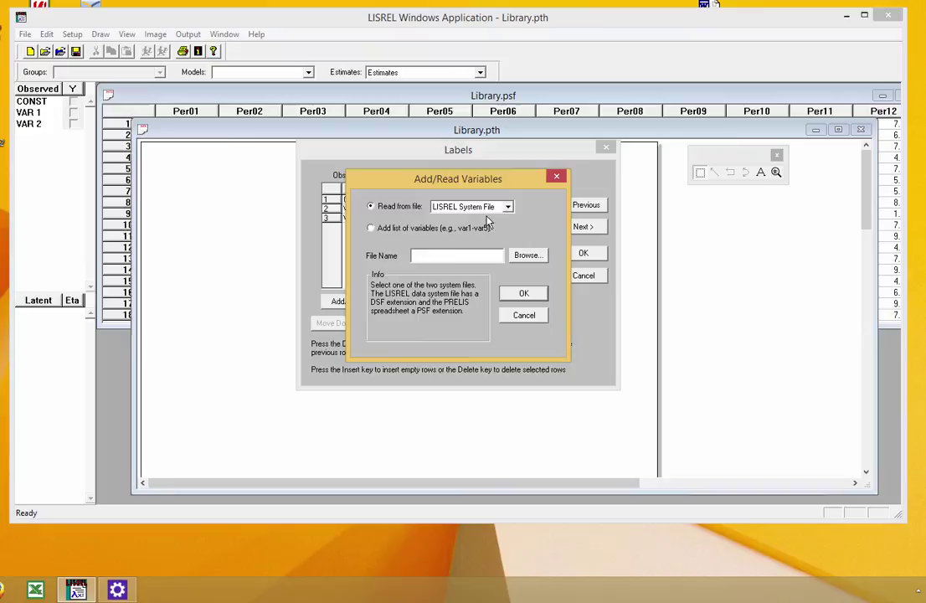
pyautogui.click(526, 256)
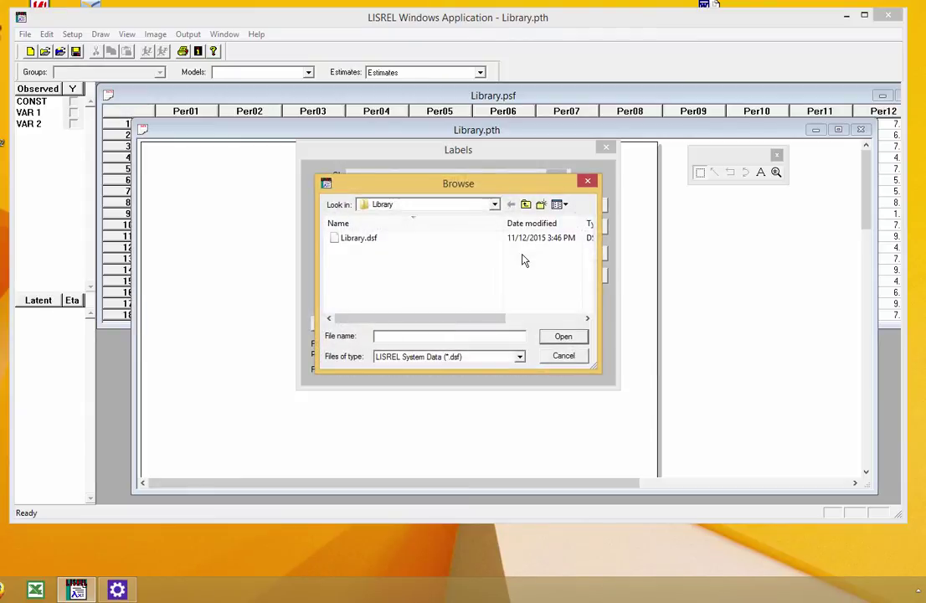
pyautogui.click(383, 241)
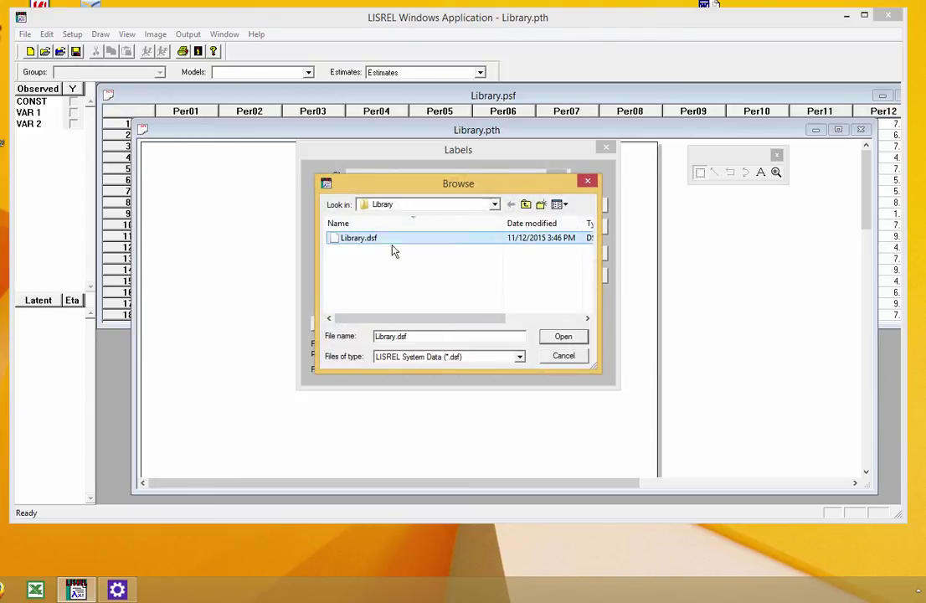
pyautogui.click(545, 336)
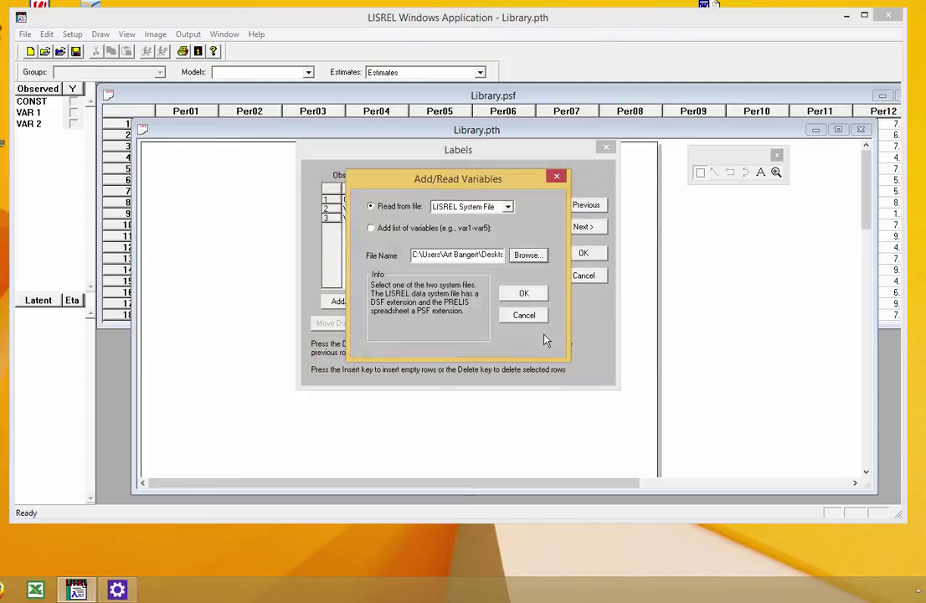
pyautogui.click(523, 293)
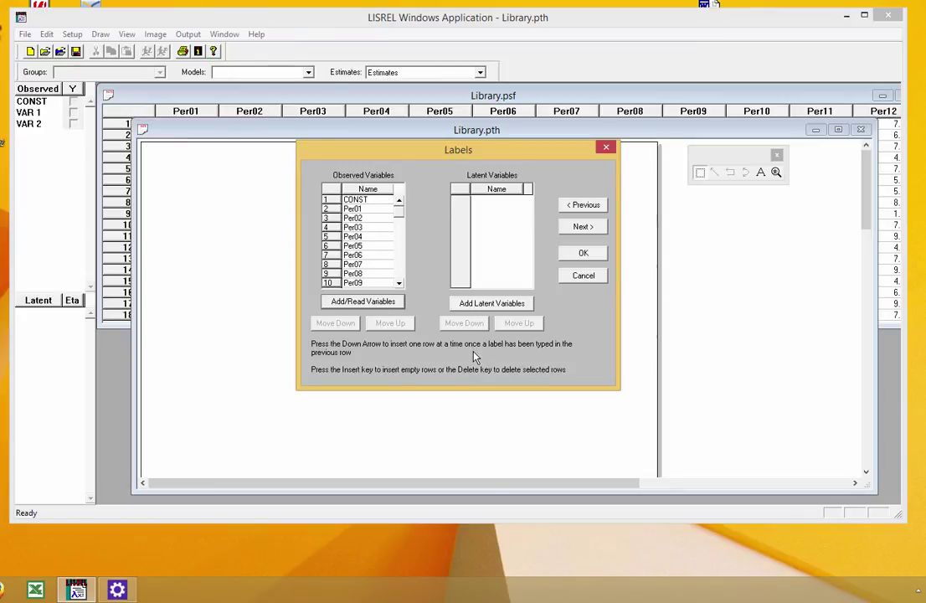
# Add latent variables F1, F2 and F3, then apply the labels list.
pyautogui.click(479, 305)
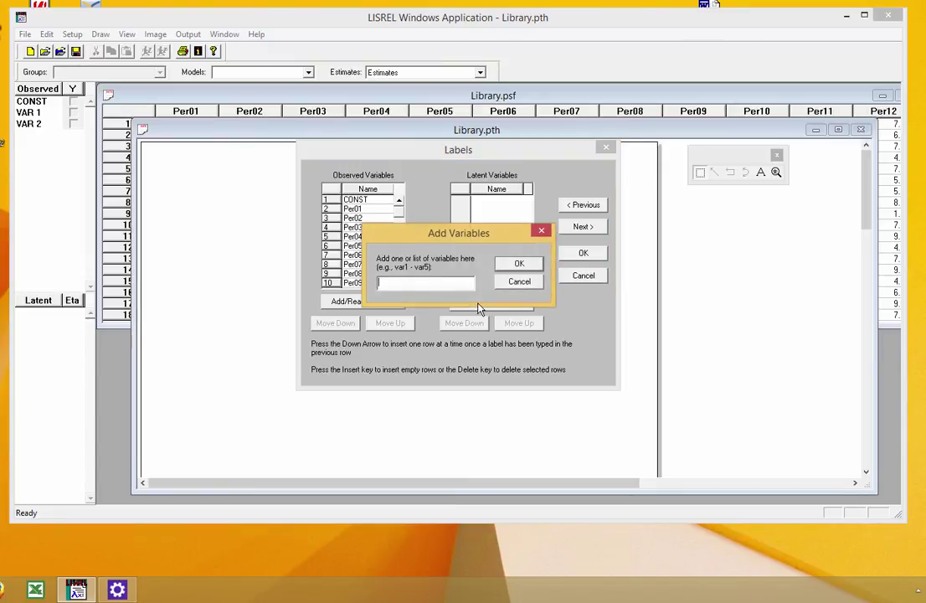
pyautogui.write('F1')
pyautogui.click(518, 265)
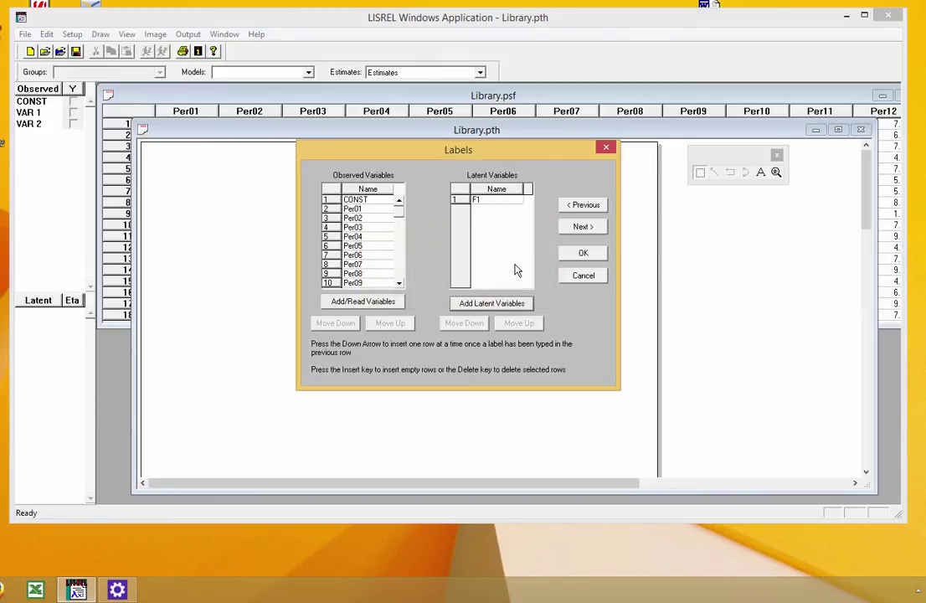
pyautogui.click(503, 306)
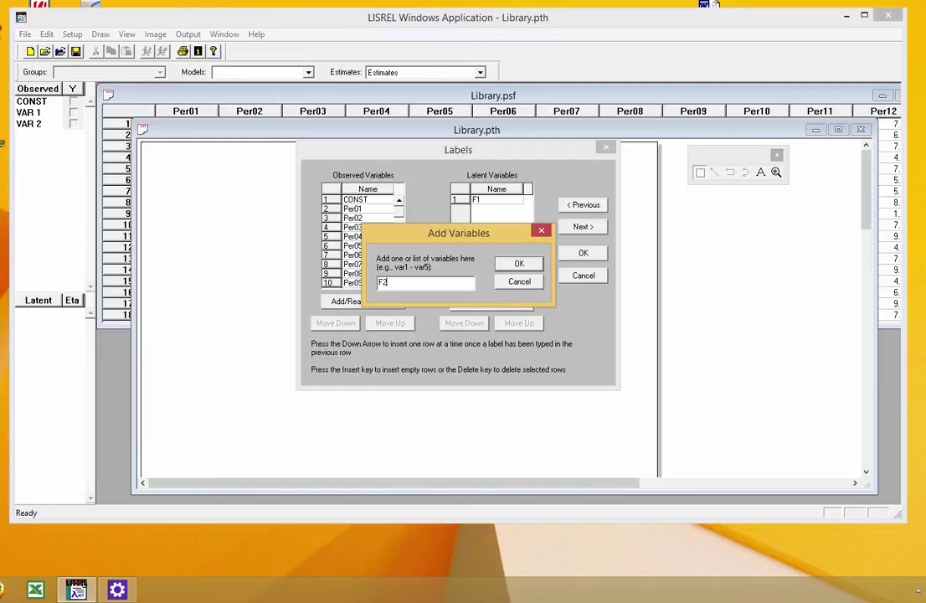
pyautogui.click(519, 263)
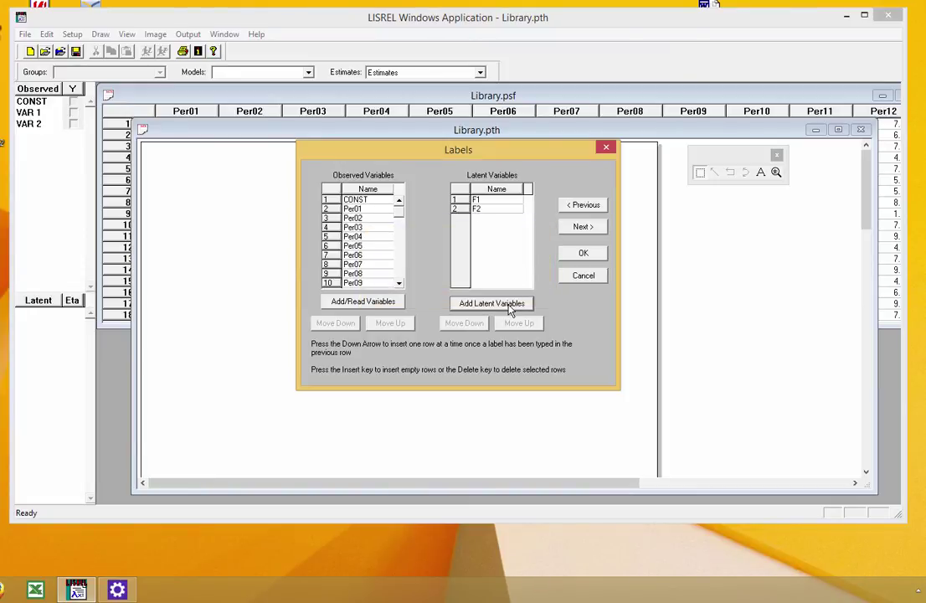
pyautogui.click(506, 307)
pyautogui.write('F34')
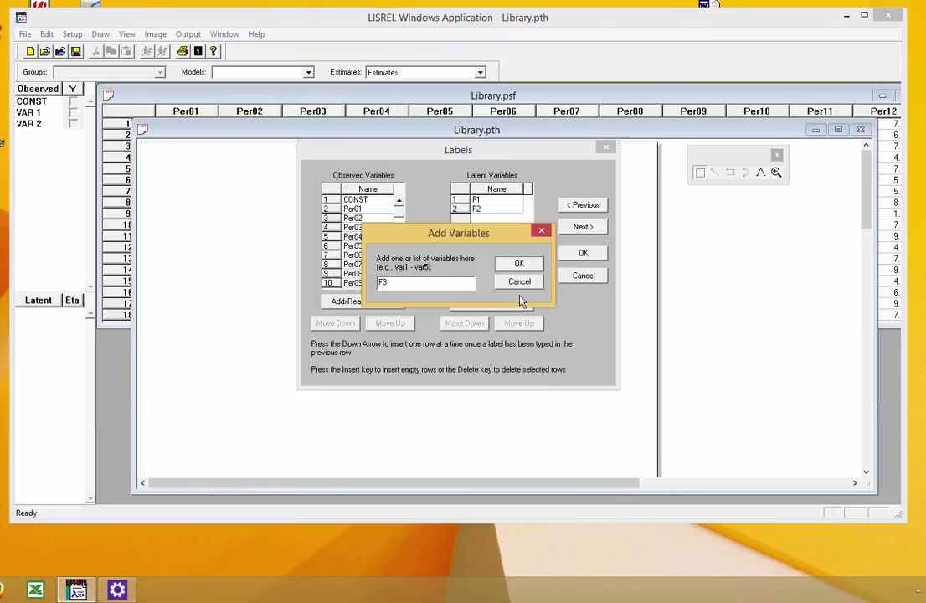
pyautogui.click(519, 263)
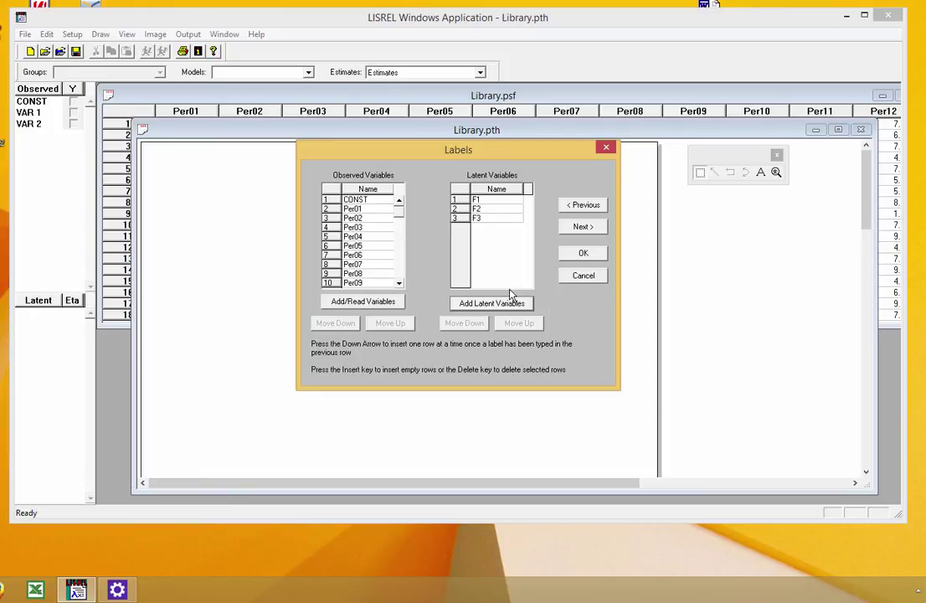
pyautogui.click(585, 253)
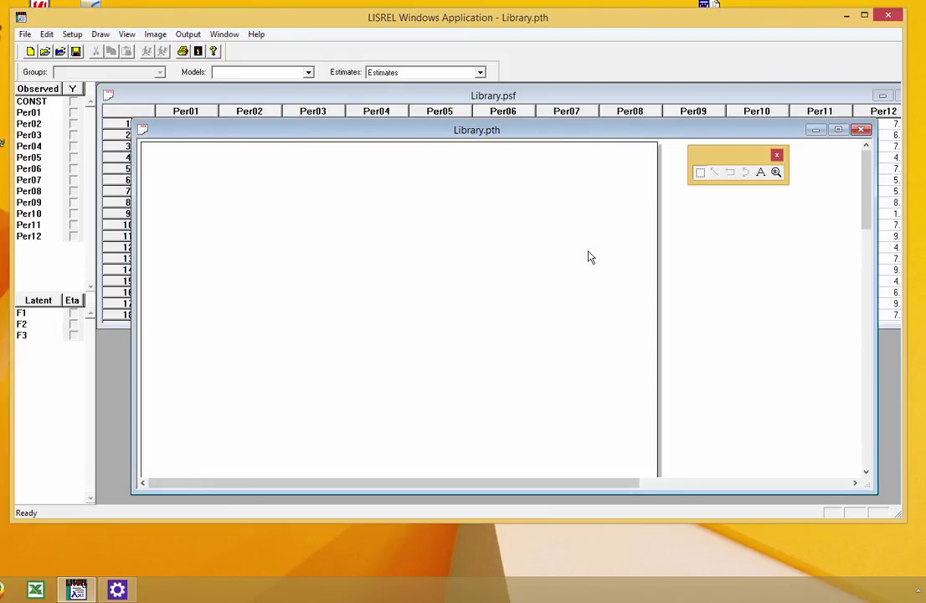
# Place factors F1, F2, F3 and items Per01–Per04 on the path diagram canvas.
pyautogui.moveTo(23, 314); pyautogui.dragTo(429, 211)
pyautogui.moveTo(25, 323); pyautogui.dragTo(432, 335)
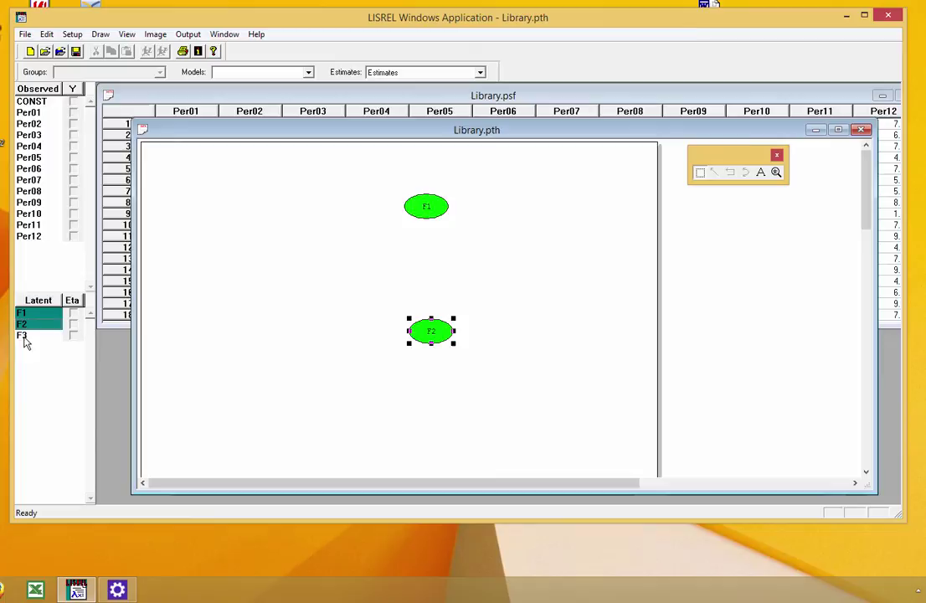
pyautogui.moveTo(25, 337); pyautogui.dragTo(436, 436)
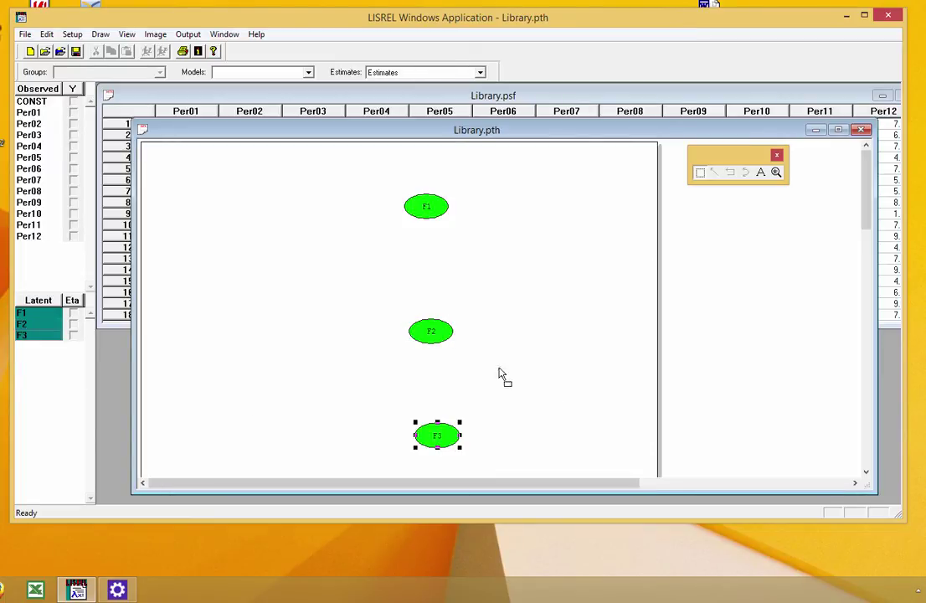
pyautogui.moveTo(27, 111); pyautogui.dragTo(210, 167)
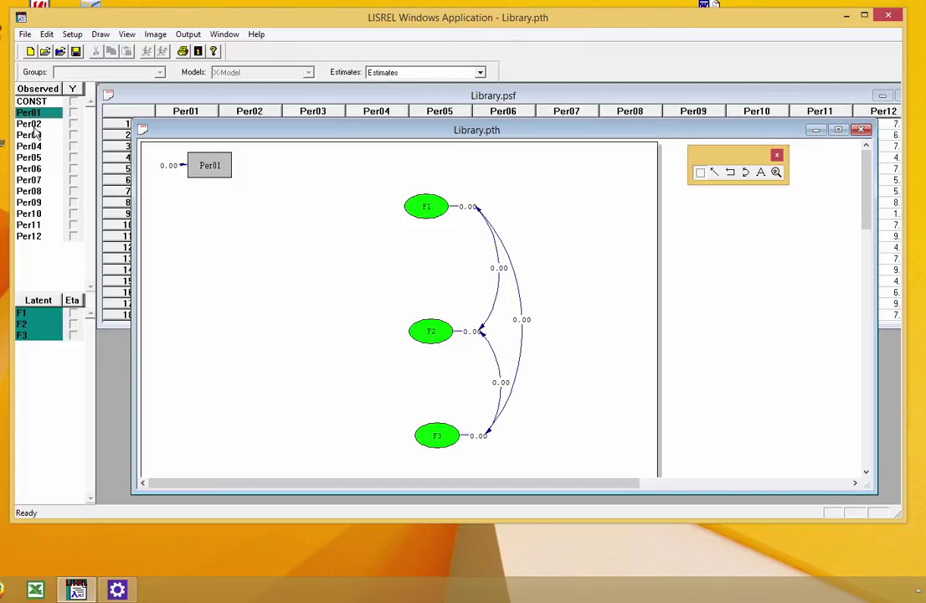
pyautogui.moveTo(32, 123); pyautogui.dragTo(200, 190)
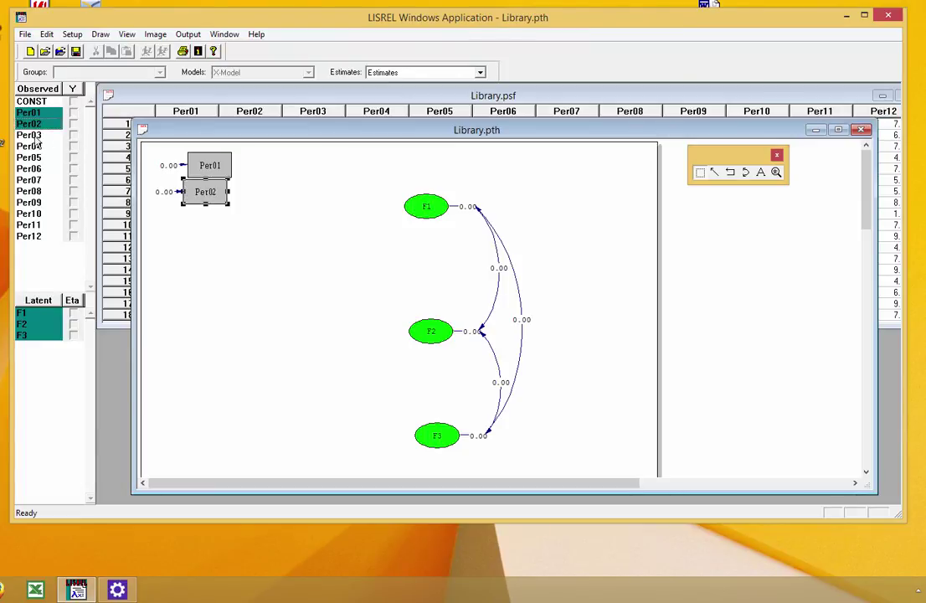
pyautogui.moveTo(37, 136); pyautogui.dragTo(207, 215)
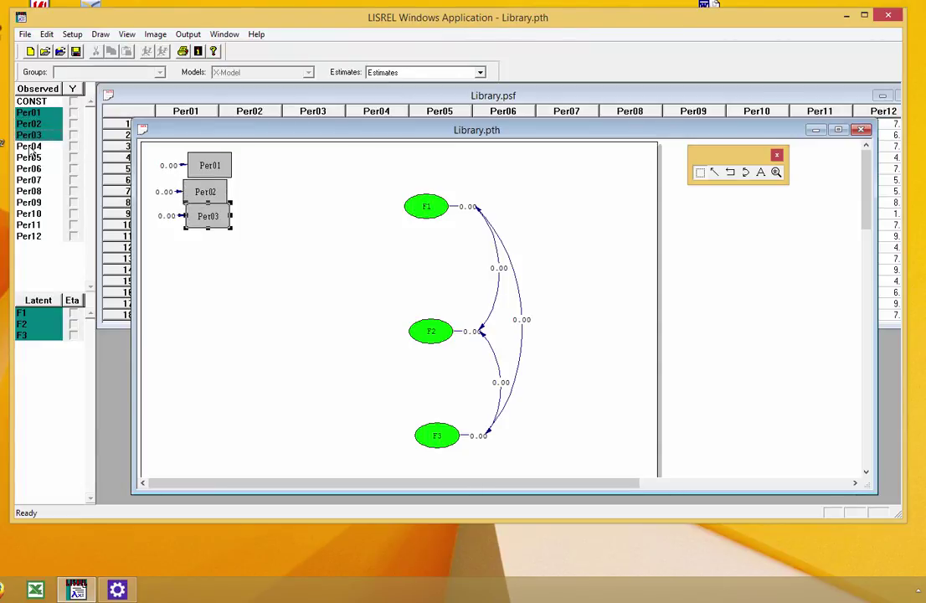
pyautogui.moveTo(29, 147); pyautogui.dragTo(209, 244)
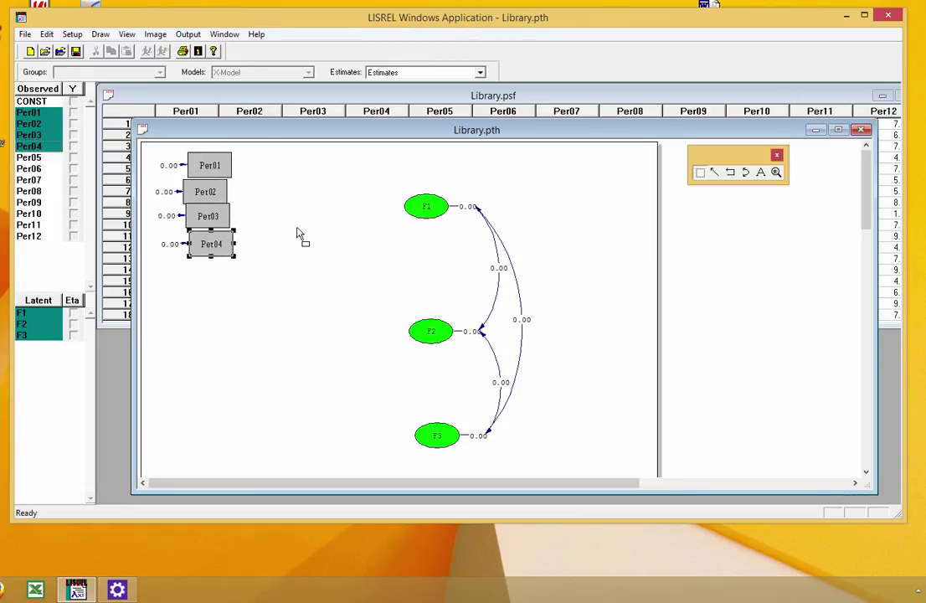
# Draw loading paths from F1 to its items, then nudge F1 and Per01 into alignment.
pyautogui.click(714, 172)
pyautogui.moveTo(439, 210); pyautogui.dragTo(224, 204)
pyautogui.moveTo(427, 206); pyautogui.dragTo(216, 256)
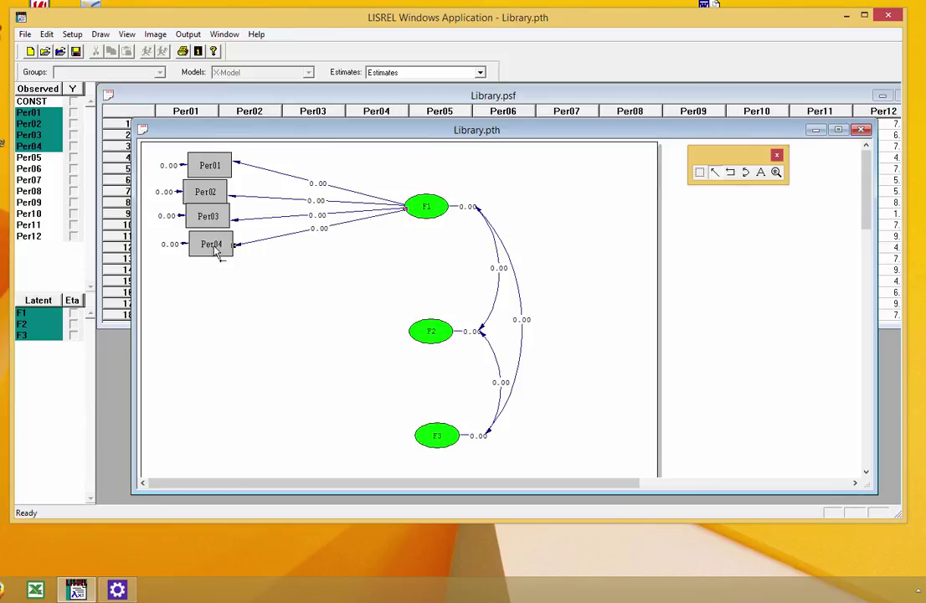
pyautogui.click(700, 173)
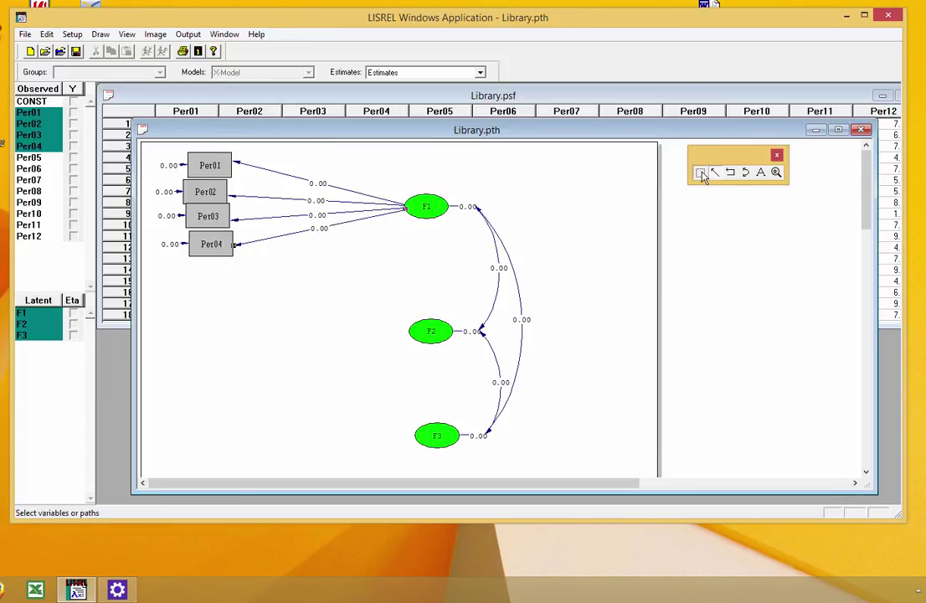
pyautogui.click(439, 215)
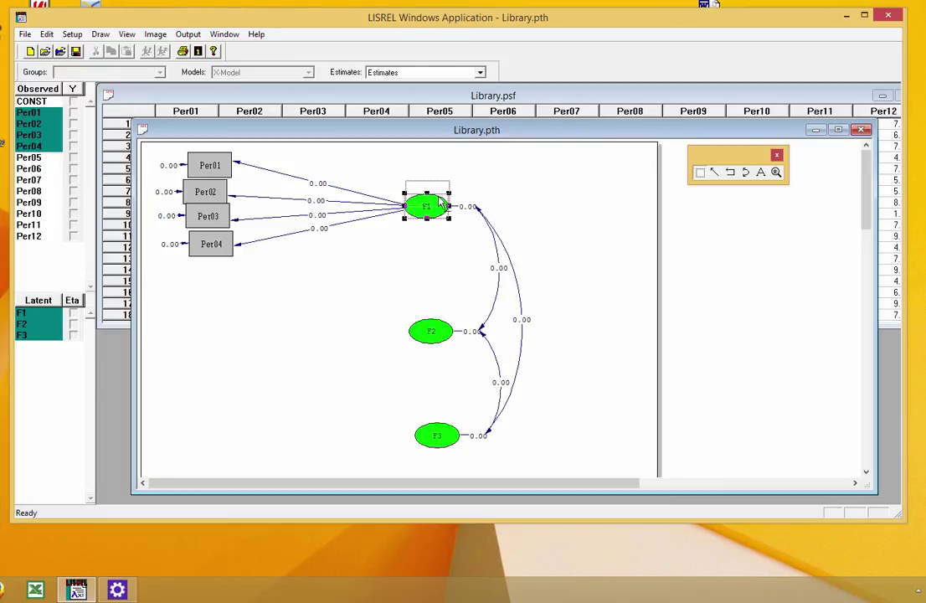
pyautogui.moveTo(438, 215); pyautogui.dragTo(439, 212)
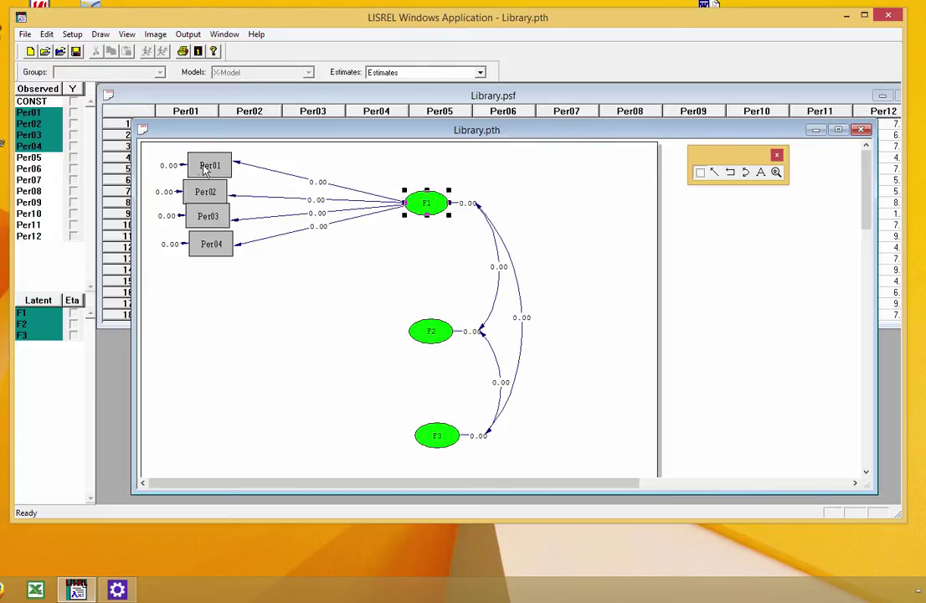
pyautogui.click(201, 167)
pyautogui.moveTo(200, 167); pyautogui.dragTo(200, 161)
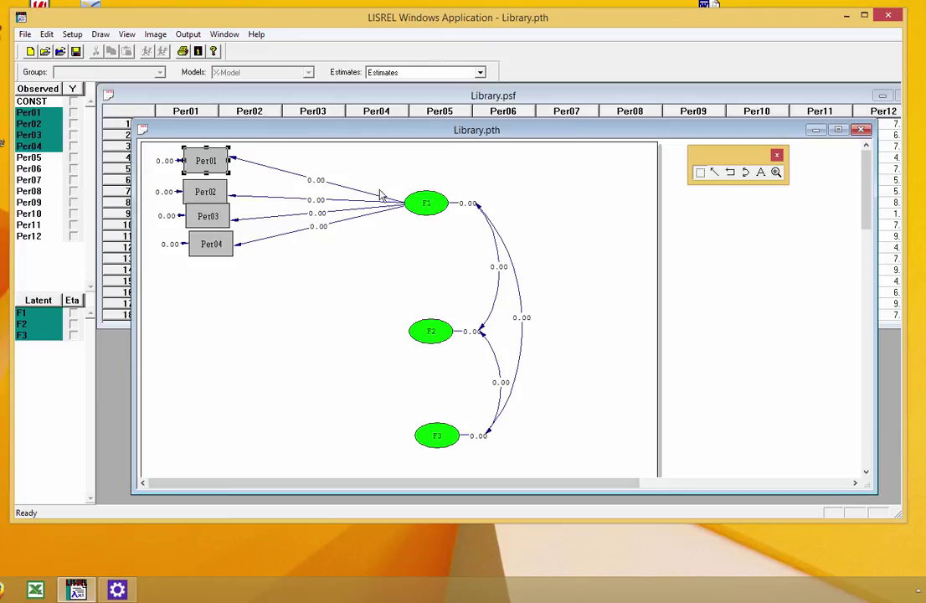
pyautogui.moveTo(427, 202)
pyautogui.mouseDown()
pyautogui.moveTo(318, 193)
pyautogui.moveTo(368, 185)
pyautogui.moveTo(432, 203)
pyautogui.mouseUp()
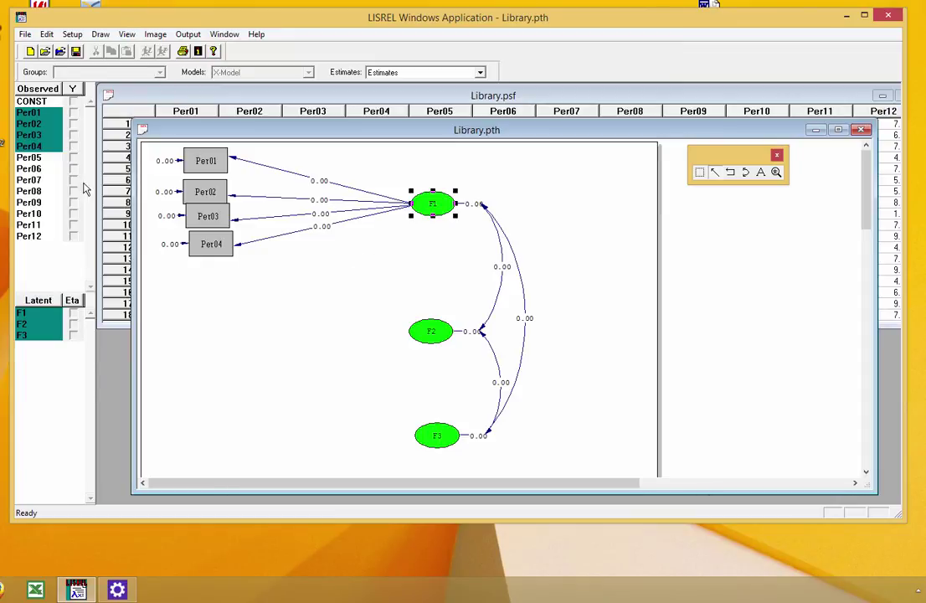
# Place Per05, Per06, Per07 and Per08 in a column below Per04.
pyautogui.moveTo(35, 159); pyautogui.dragTo(206, 287)
pyautogui.moveTo(35, 168); pyautogui.dragTo(208, 314)
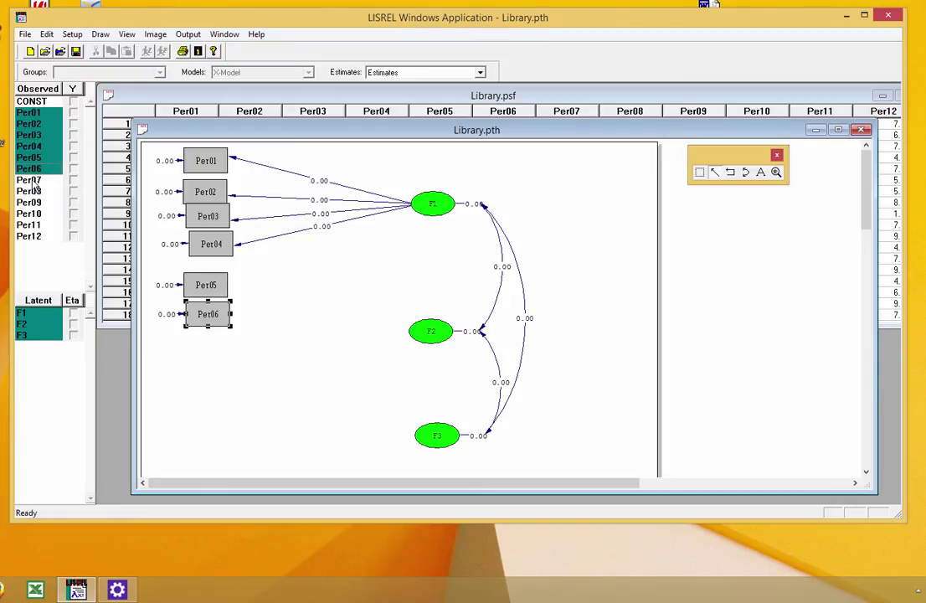
pyautogui.moveTo(35, 179); pyautogui.dragTo(202, 343)
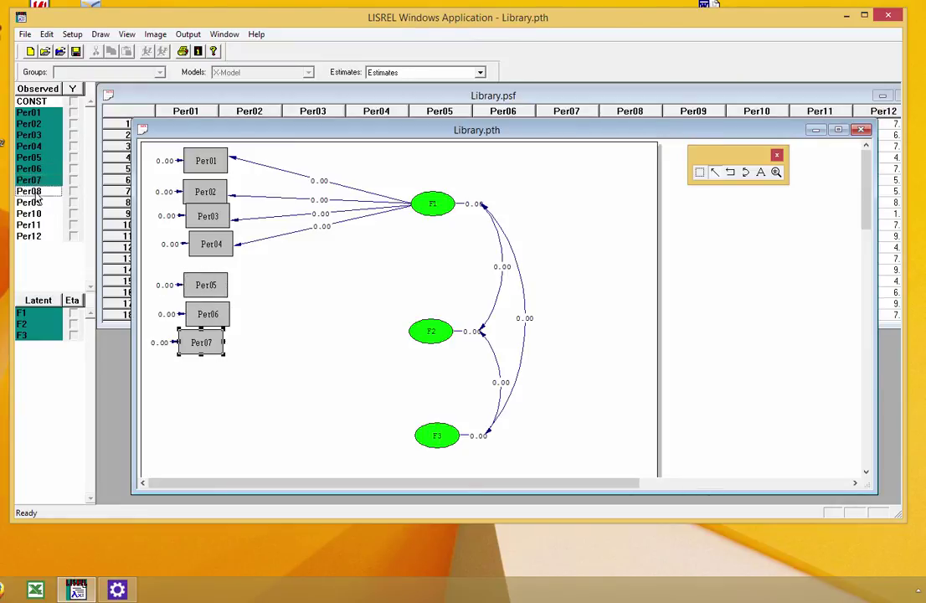
pyautogui.moveTo(207, 381); pyautogui.dragTo(205, 375)
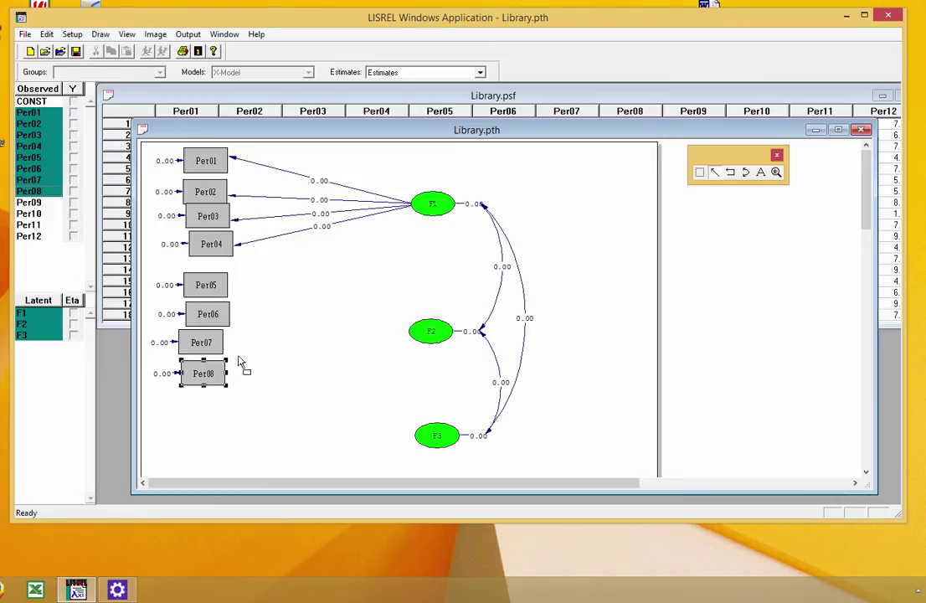
# Draw single-headed loading paths from F2 to Per05, Per06, Per07 and Per08.
pyautogui.moveTo(432, 334)
pyautogui.mouseDown()
pyautogui.moveTo(244, 304)
pyautogui.moveTo(429, 328)
pyautogui.mouseUp()
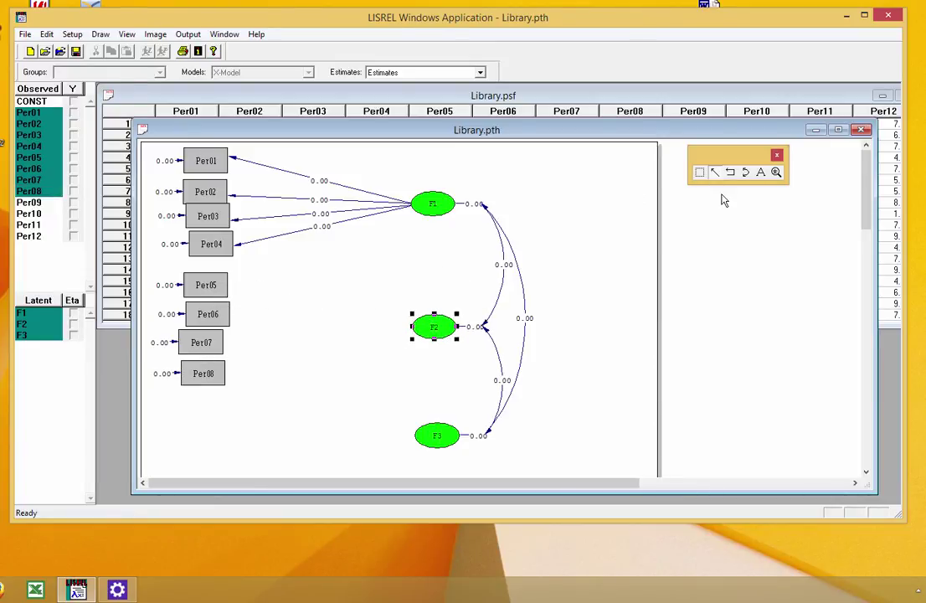
pyautogui.click(437, 279)
pyautogui.click(526, 302)
pyautogui.moveTo(415, 335); pyautogui.dragTo(199, 289)
pyautogui.moveTo(433, 327); pyautogui.dragTo(222, 318)
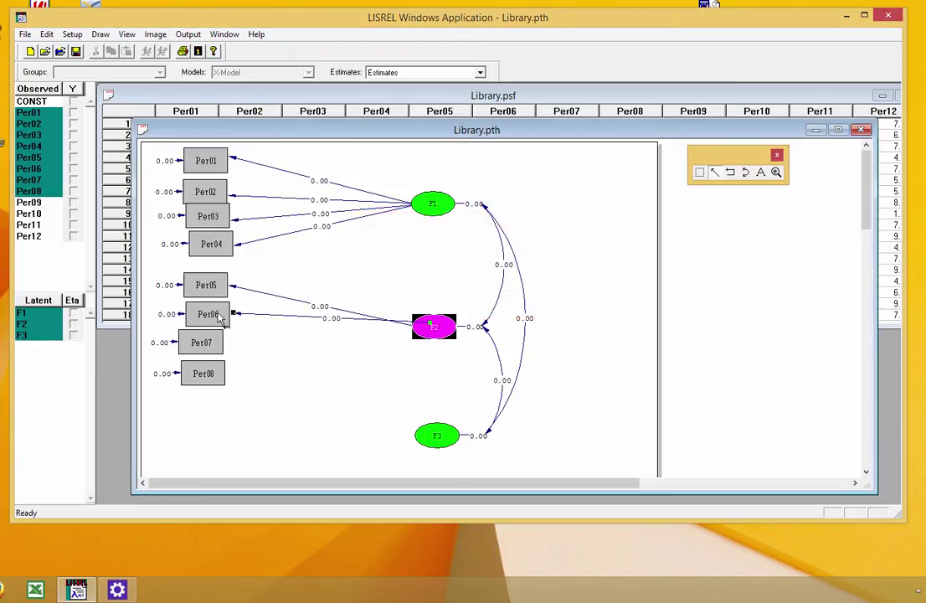
pyautogui.moveTo(435, 334); pyautogui.dragTo(200, 339)
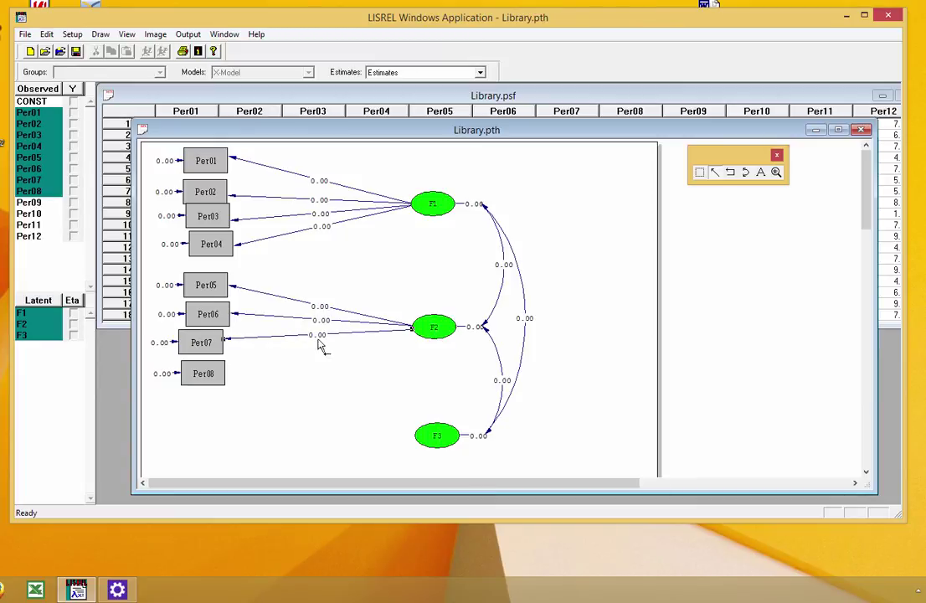
pyautogui.moveTo(433, 334); pyautogui.dragTo(207, 377)
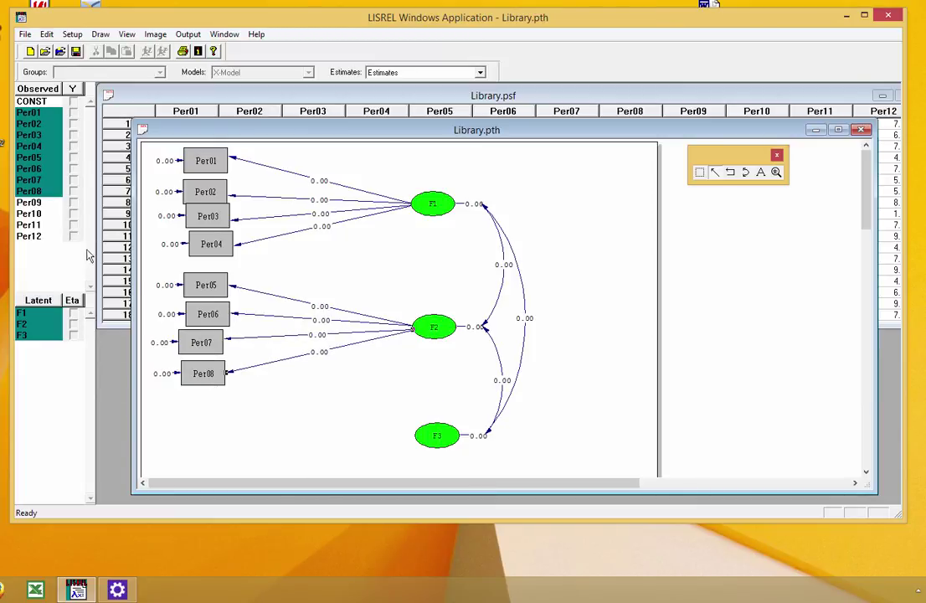
# Enlarge the LISREL and diagram windows and place Per09–Per12 below Per08.
pyautogui.moveTo(30, 202); pyautogui.dragTo(202, 443)
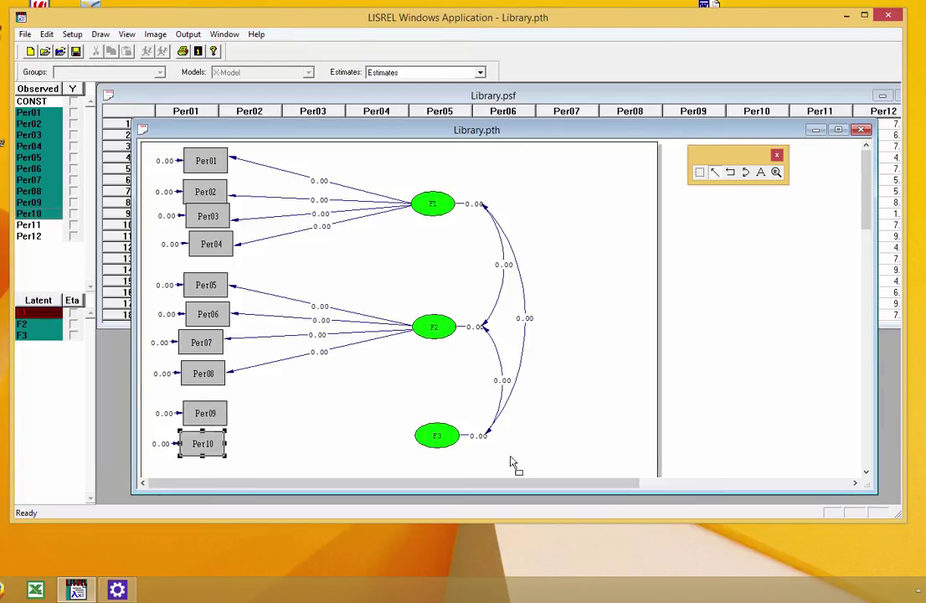
pyautogui.moveTo(889, 516); pyautogui.dragTo(898, 579)
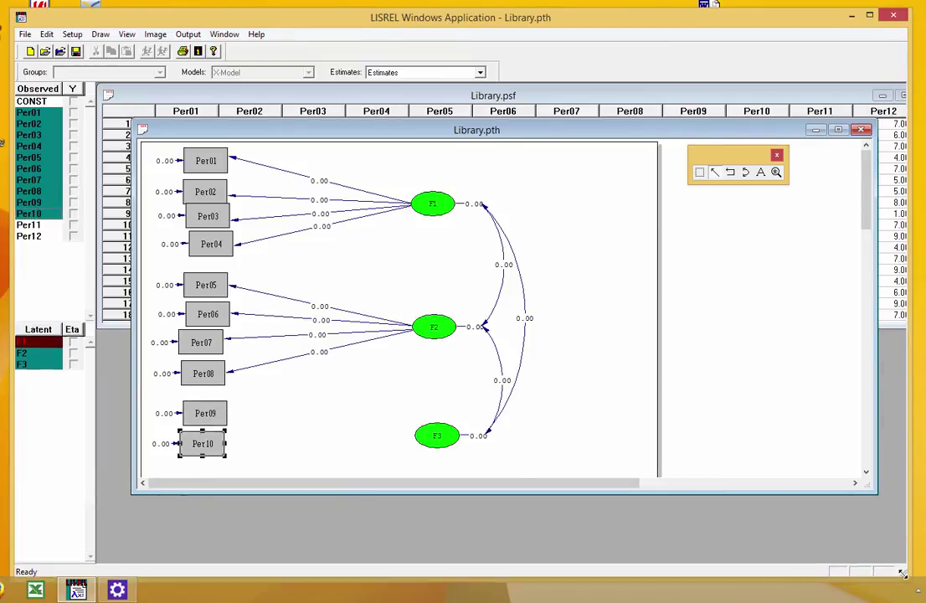
pyautogui.moveTo(871, 492); pyautogui.dragTo(897, 558)
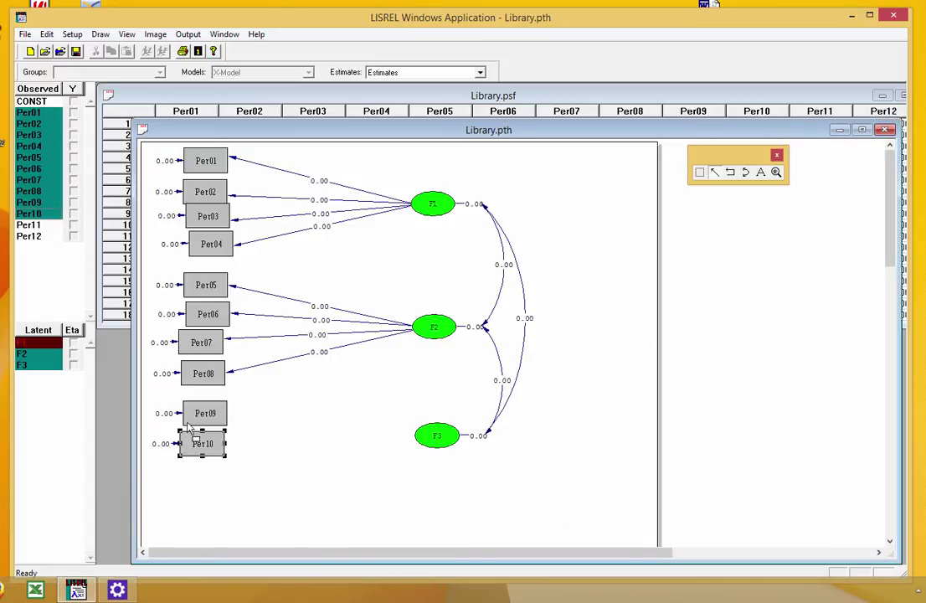
pyautogui.click(26, 226)
pyautogui.moveTo(25, 226); pyautogui.dragTo(205, 480)
pyautogui.moveTo(37, 241); pyautogui.dragTo(211, 510)
# Draw loading paths from F3 to Per09 and Per10.
pyautogui.click(716, 172)
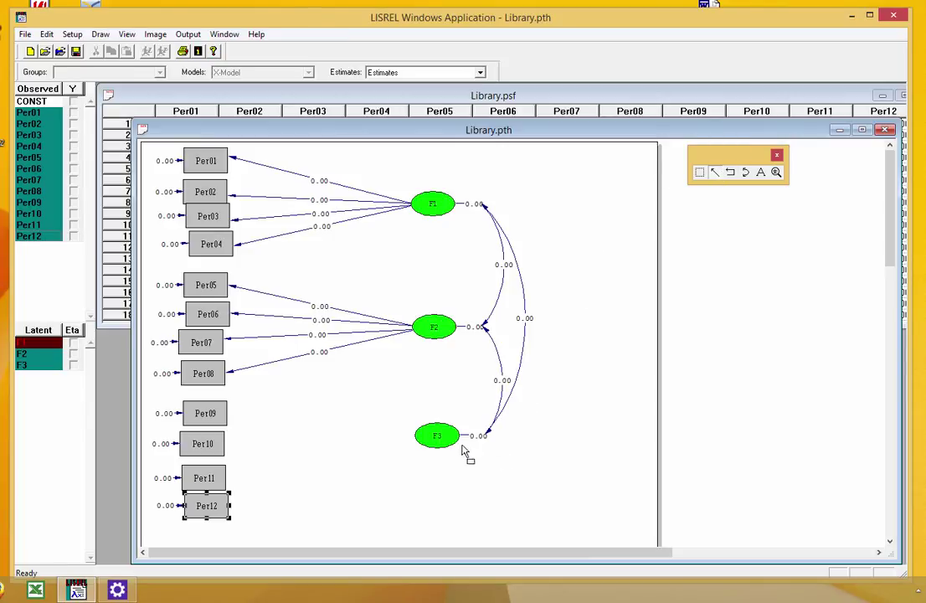
pyautogui.moveTo(443, 437); pyautogui.dragTo(219, 427)
pyautogui.moveTo(445, 442); pyautogui.dragTo(205, 510)
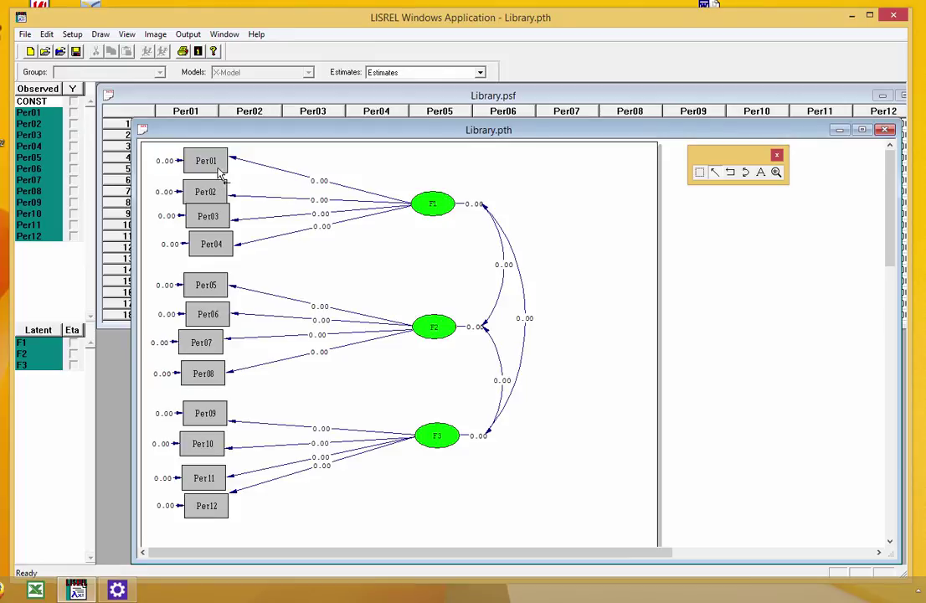
# Select Per01–Per04 and resize them with Image > Size > Both To Smallest.
pyautogui.click(700, 172)
pyautogui.click(222, 168)
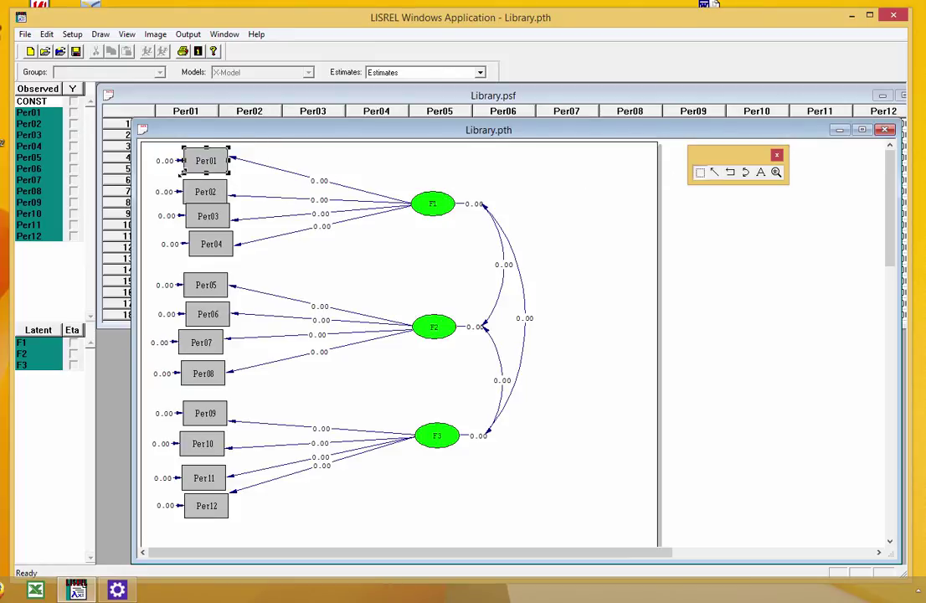
pyautogui.moveTo(184, 160); pyautogui.dragTo(215, 262)
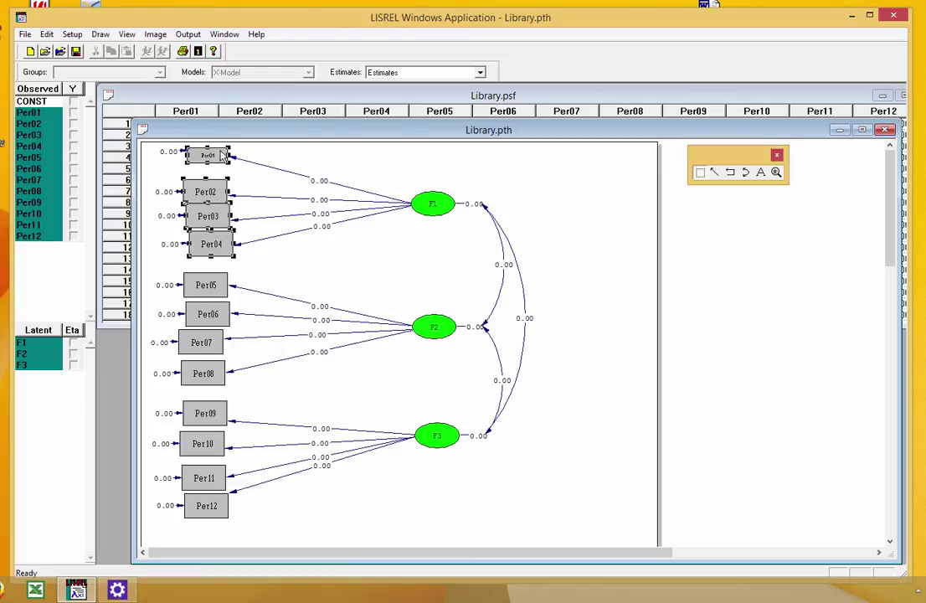
pyautogui.click(155, 34)
pyautogui.moveTo(227, 126)
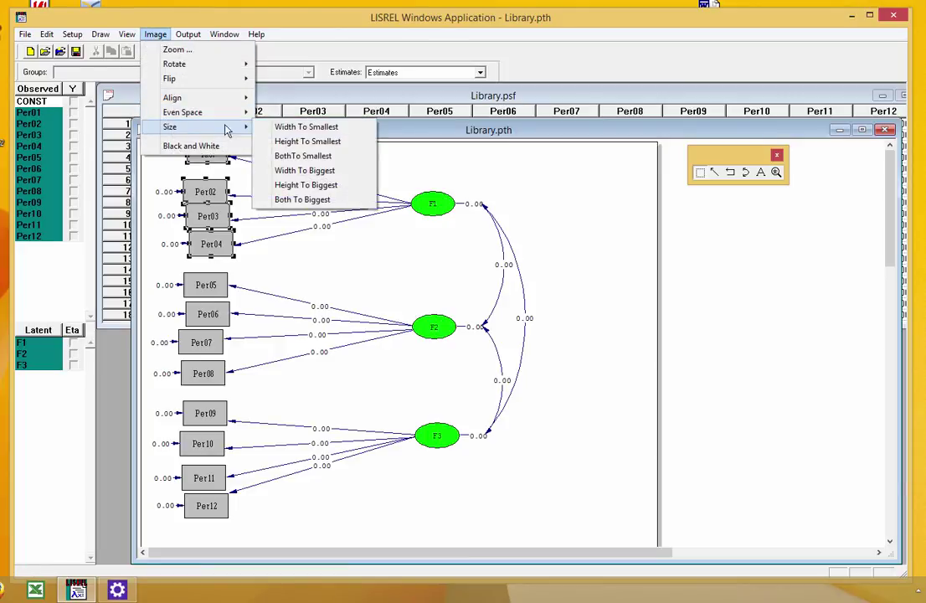
pyautogui.click(293, 155)
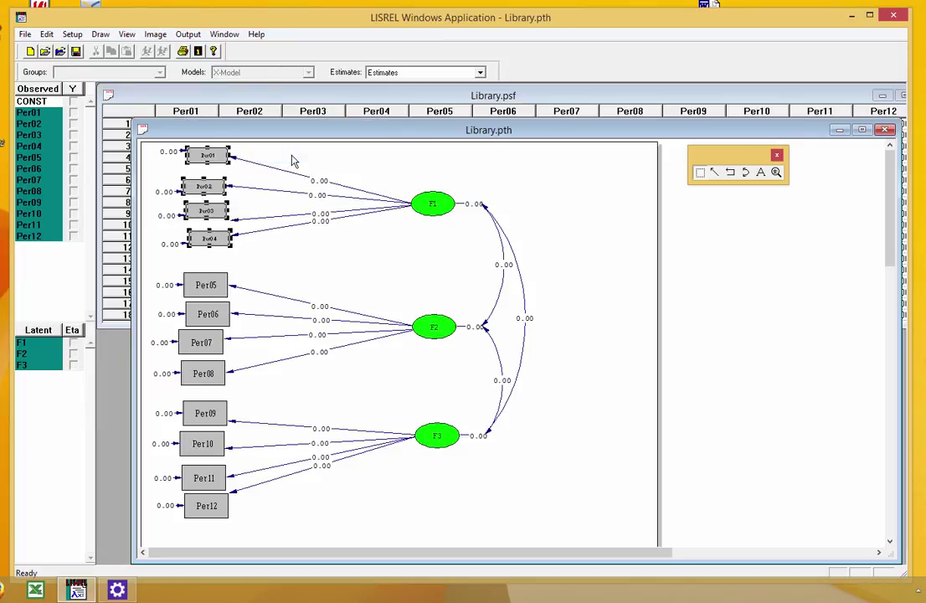
# Move the Per01–Per04 boxes near the top with even spacing.
pyautogui.moveTo(216, 189); pyautogui.dragTo(214, 168)
pyautogui.click(214, 159)
pyautogui.click(205, 182)
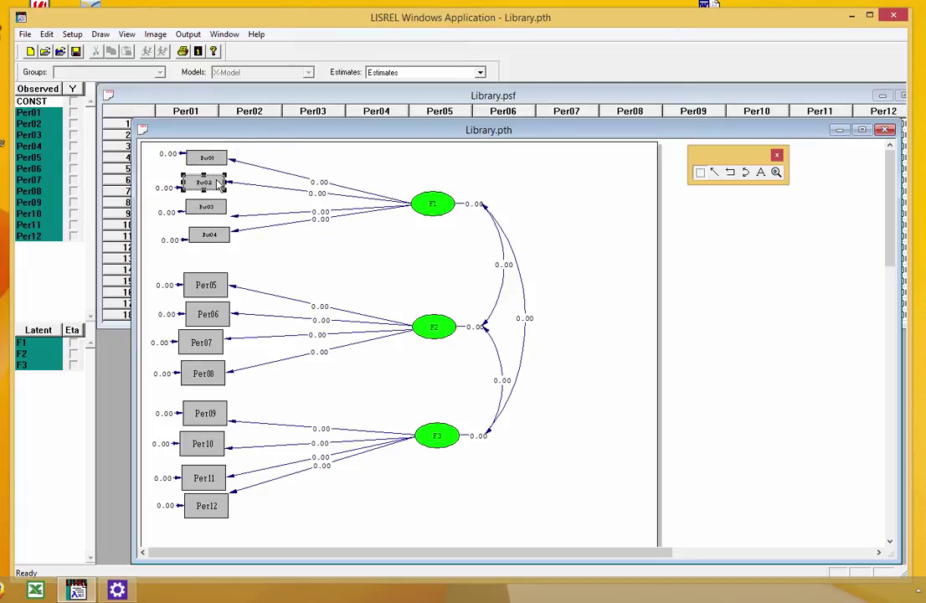
pyautogui.moveTo(216, 212); pyautogui.dragTo(209, 225)
pyautogui.click(209, 234)
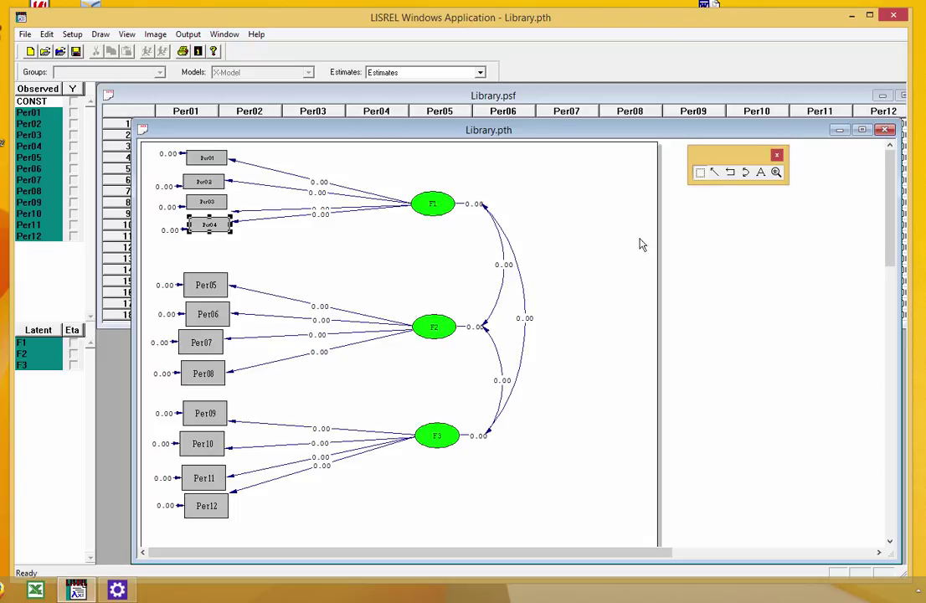
pyautogui.click(603, 262)
pyautogui.click(70, 34)
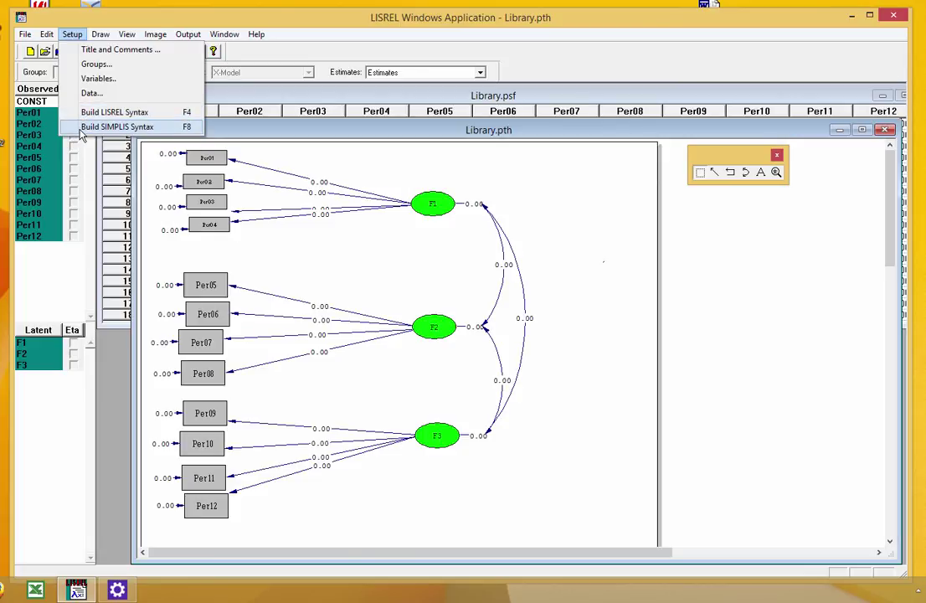
# Build SIMPLIS syntax from the diagram, producing Library.SPJ with Per01 = F1 through Per12 = F3.
pyautogui.click(80, 129)
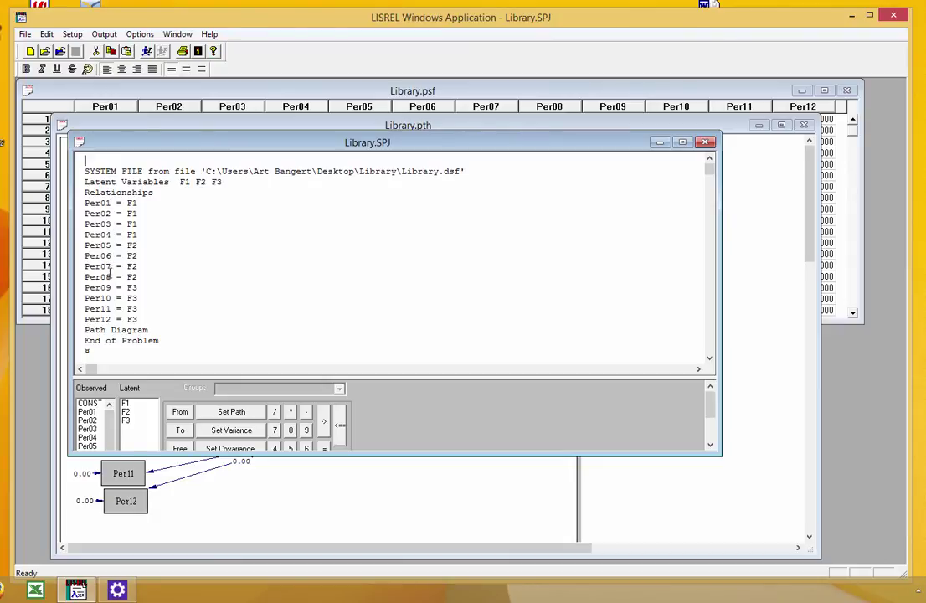
# Run LISREL and scroll the estimated diagram showing Chi-Square=83.20, df=51, RMSEA=0.056.
pyautogui.click(147, 51)
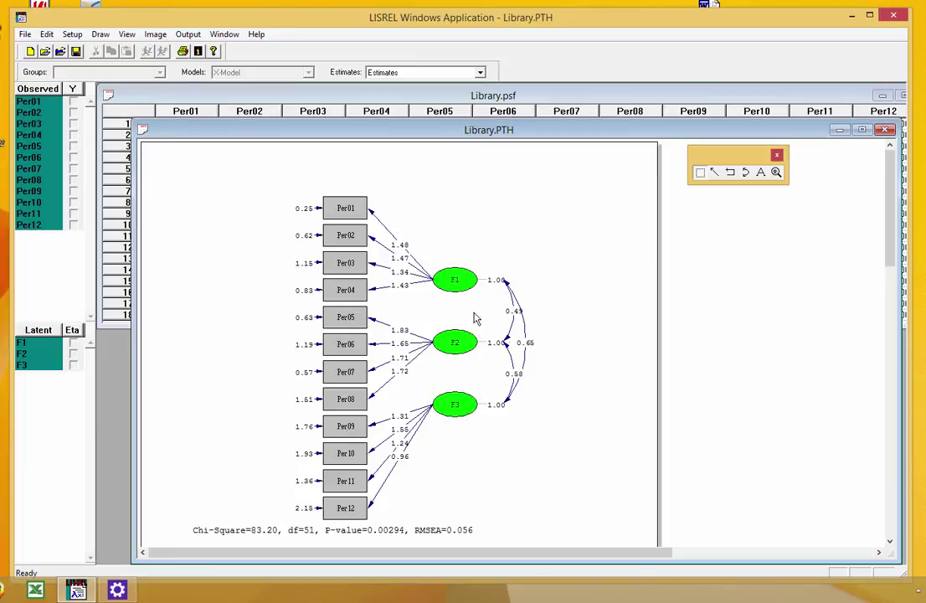
pyautogui.scroll(-2, 556, 350)
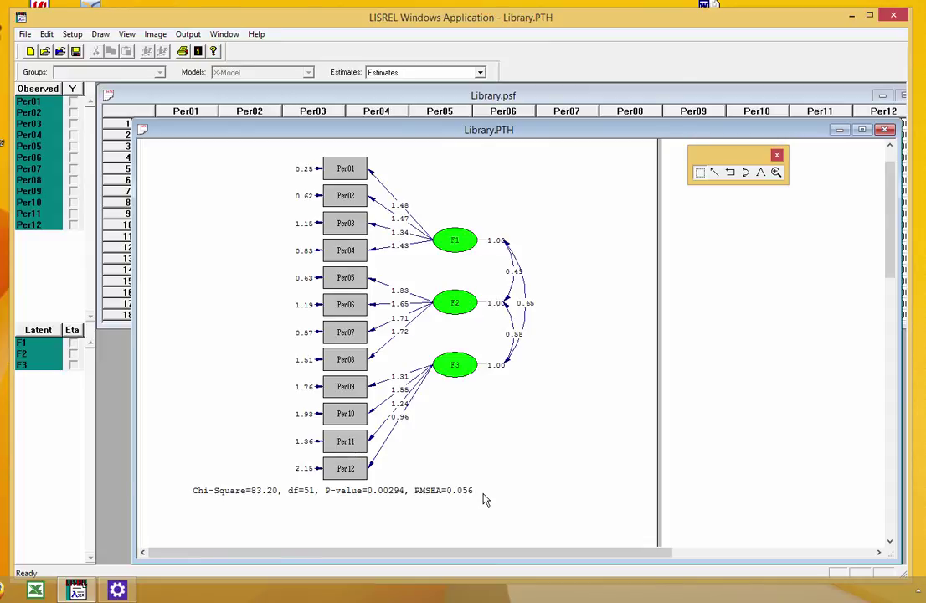
pyautogui.click(231, 34)
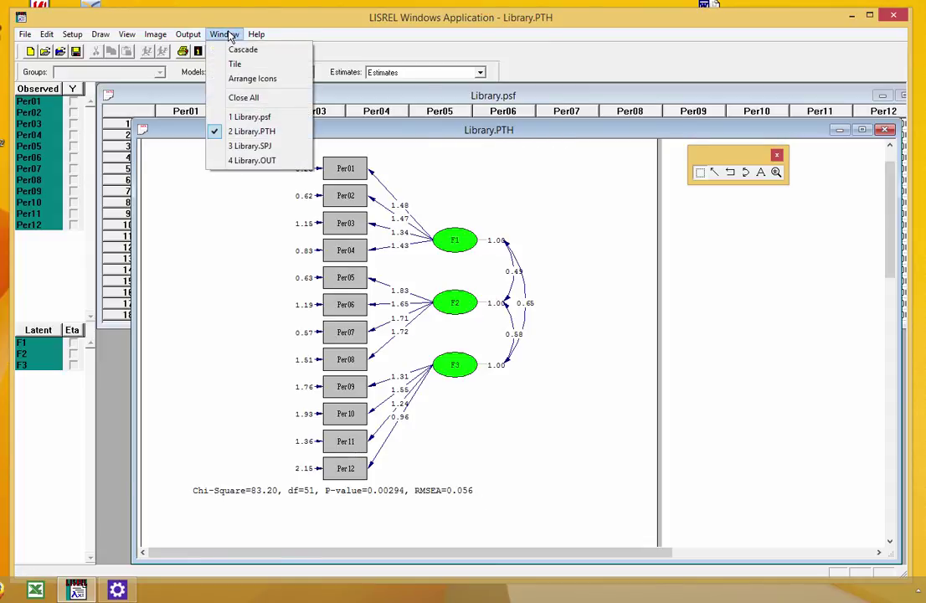
# Bring Library.OUT forward and scroll down to fit indices (CFI=0.99, GFI=0.93) and modification indices.
pyautogui.click(237, 162)
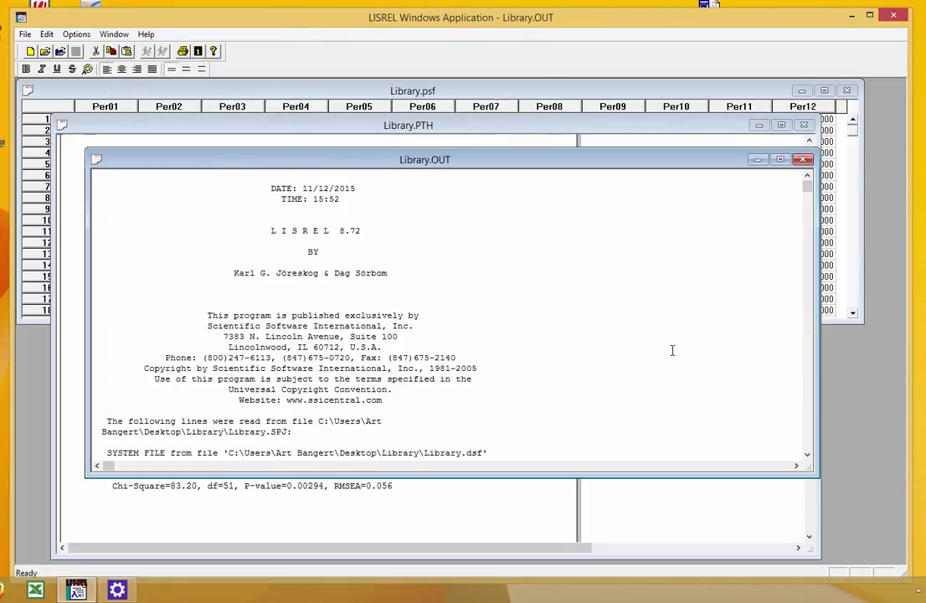
pyautogui.click(807, 455)
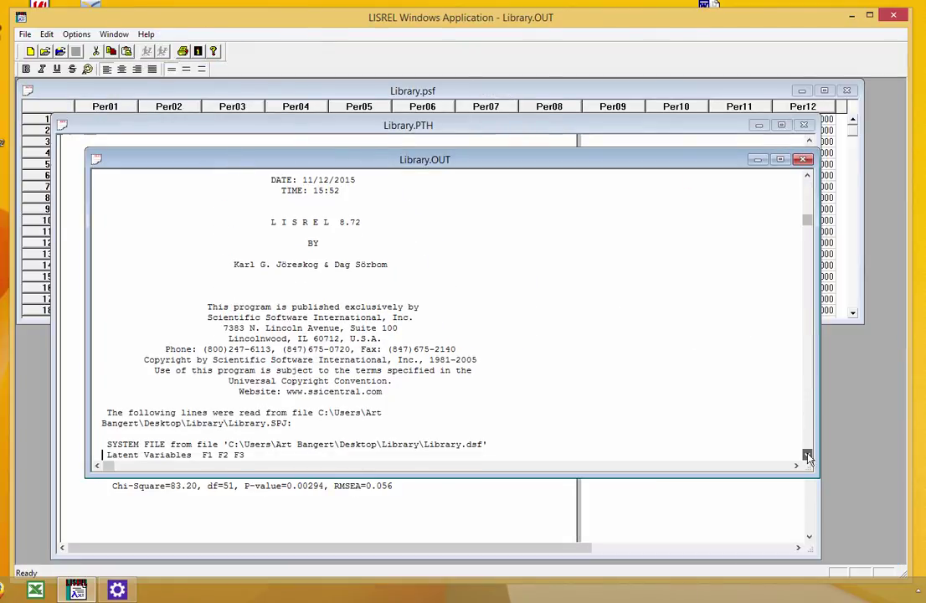
pyautogui.scroll(-20, 809, 452)
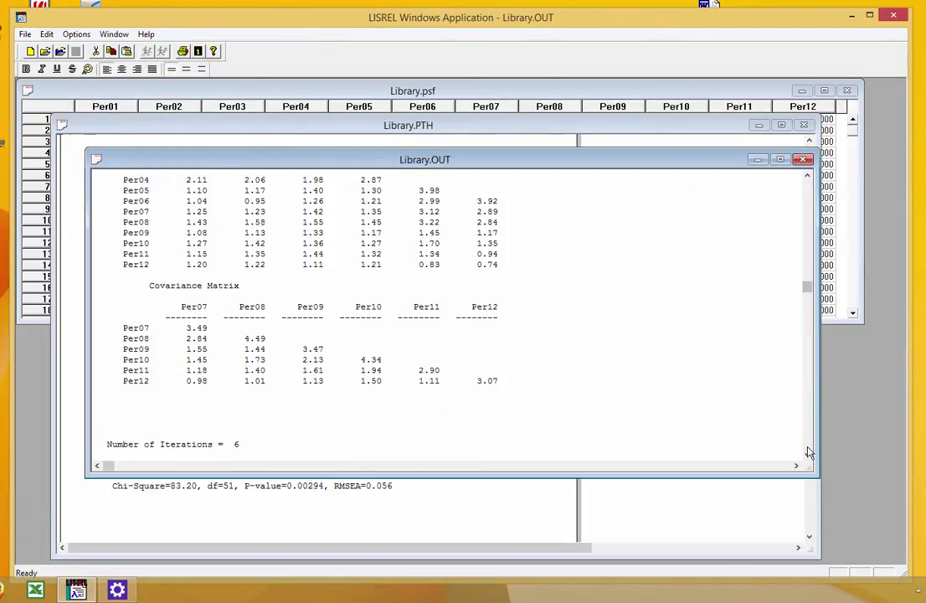
pyautogui.scroll(10, 806, 256)
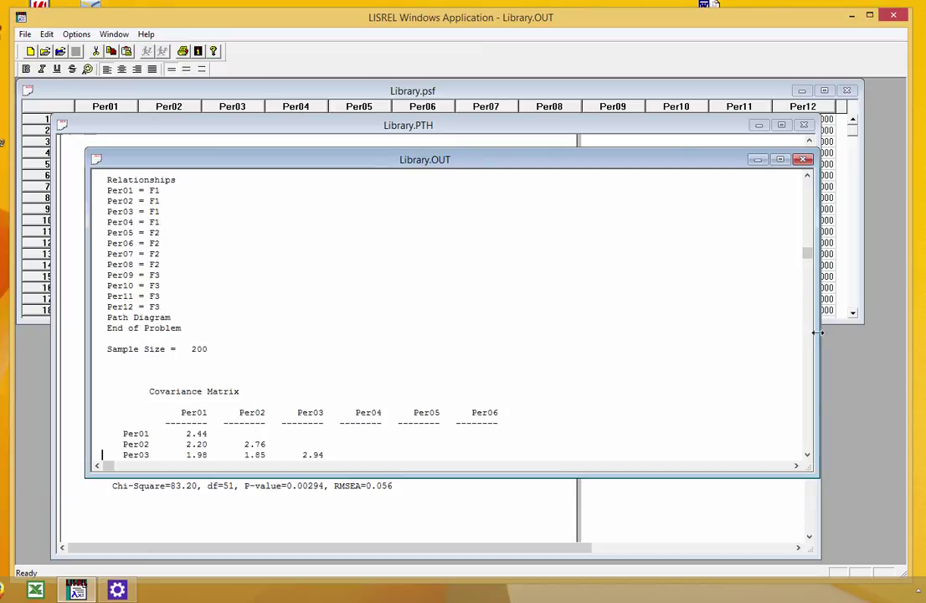
pyautogui.moveTo(807, 255); pyautogui.dragTo(807, 279)
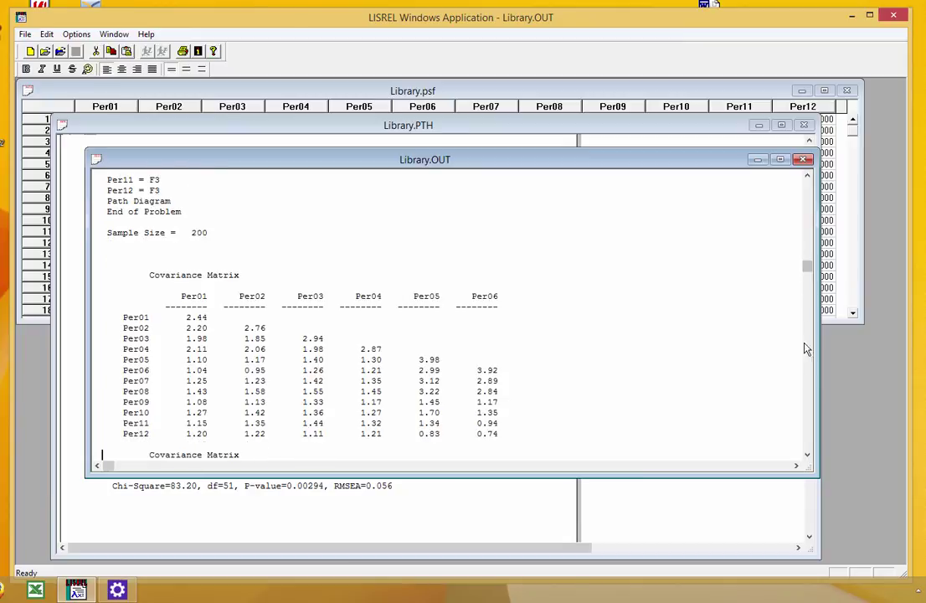
pyautogui.click(806, 433)
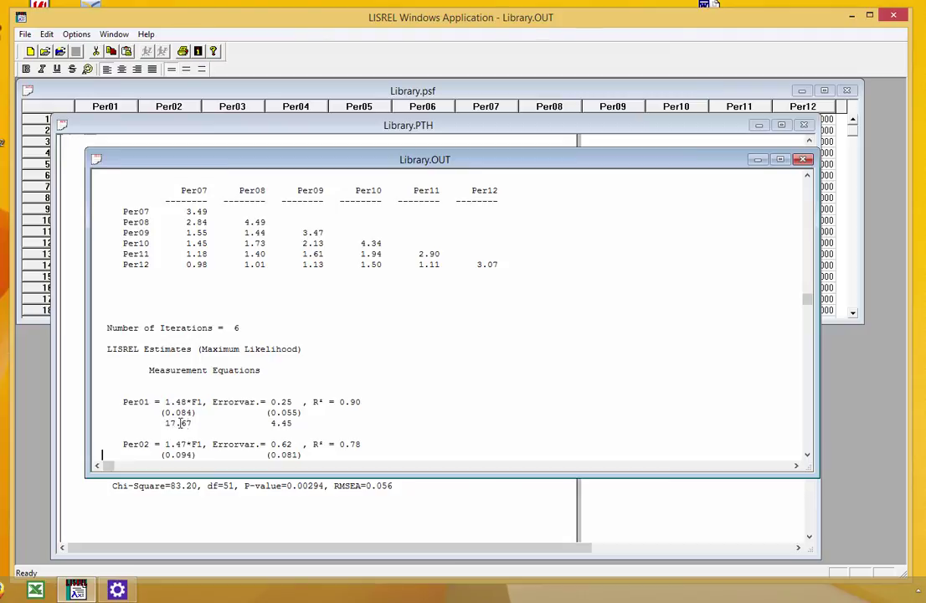
pyautogui.click(807, 455)
pyautogui.click(807, 455)
pyautogui.click(807, 454)
pyautogui.moveTo(807, 455); pyautogui.dragTo(807, 456)
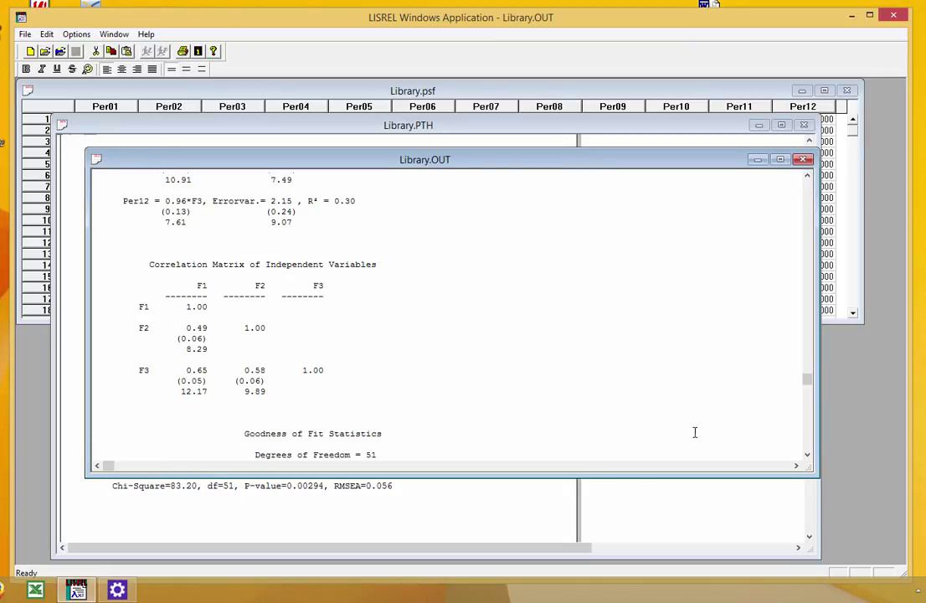
pyautogui.moveTo(807, 456); pyautogui.dragTo(808, 458)
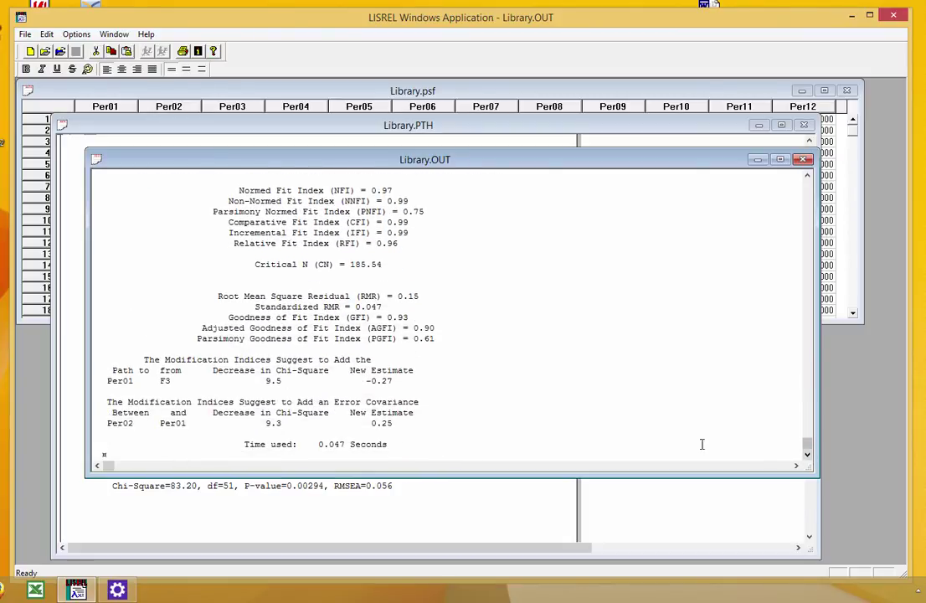